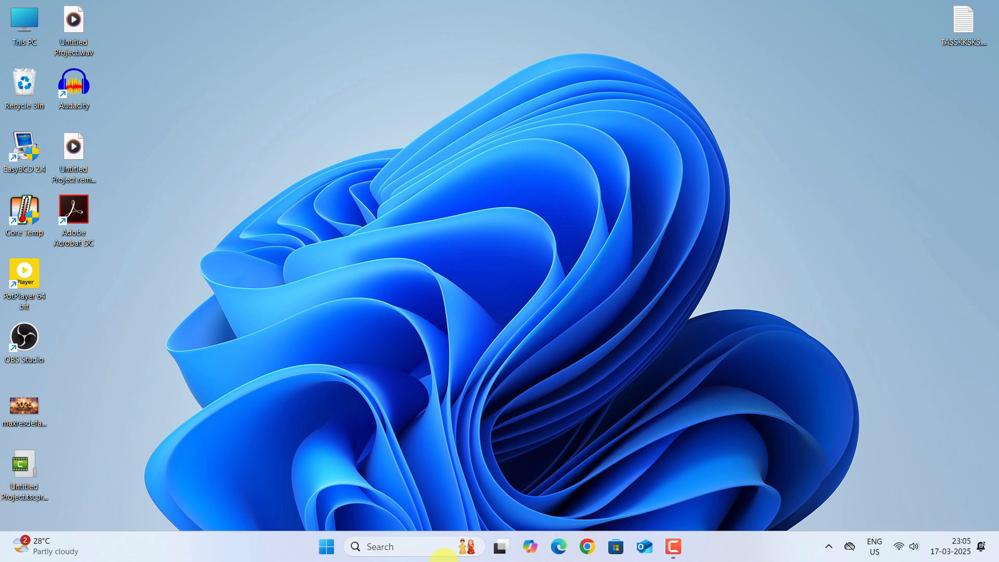
Step: Open the Settings app from the Start search
left_click(390, 546)
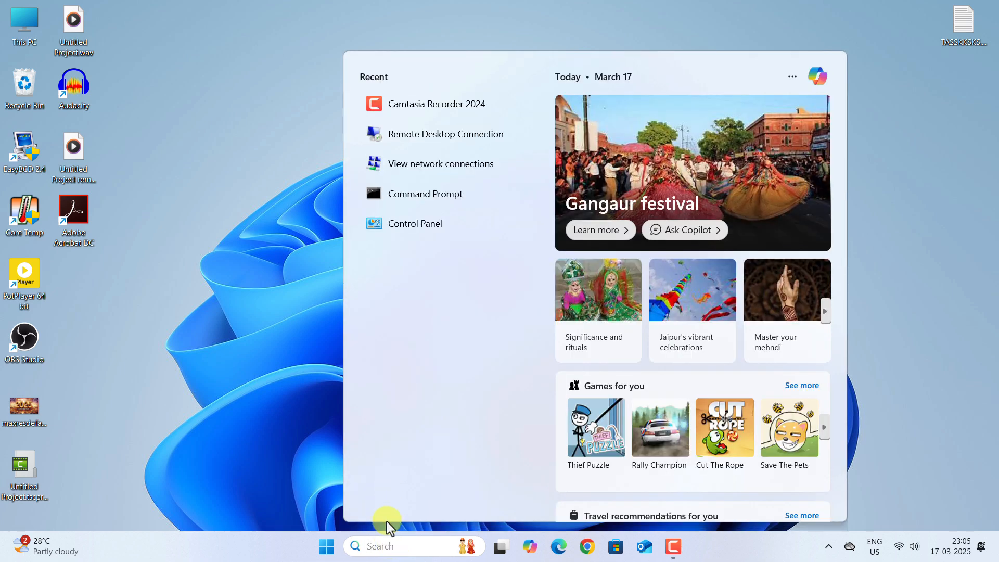
type("SETTI")
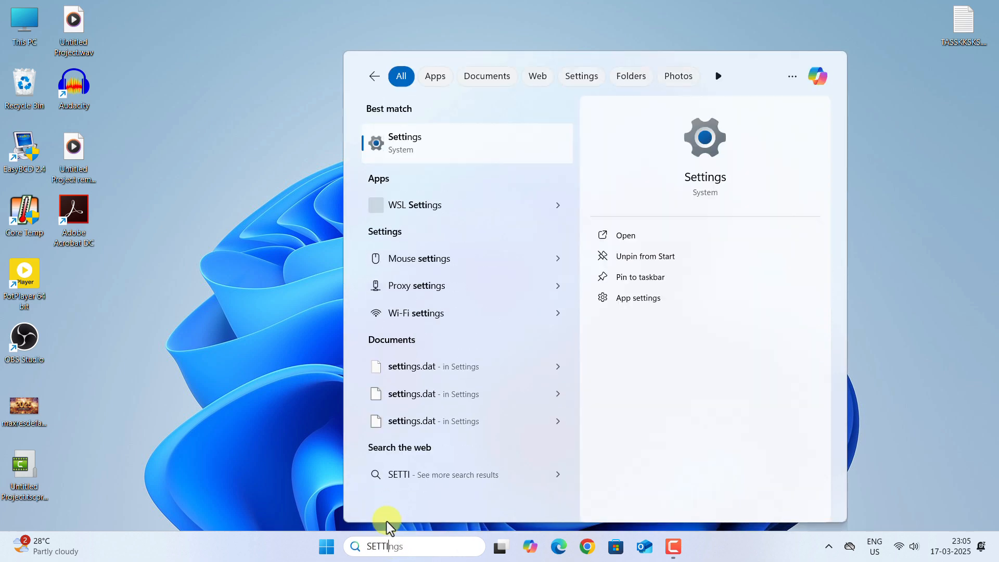
type("NGD")
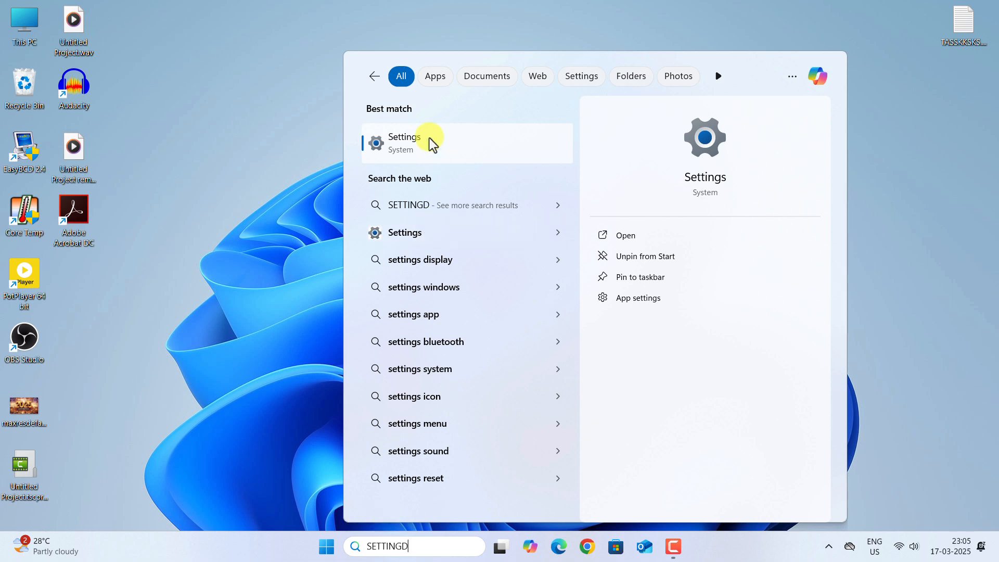
left_click(416, 150)
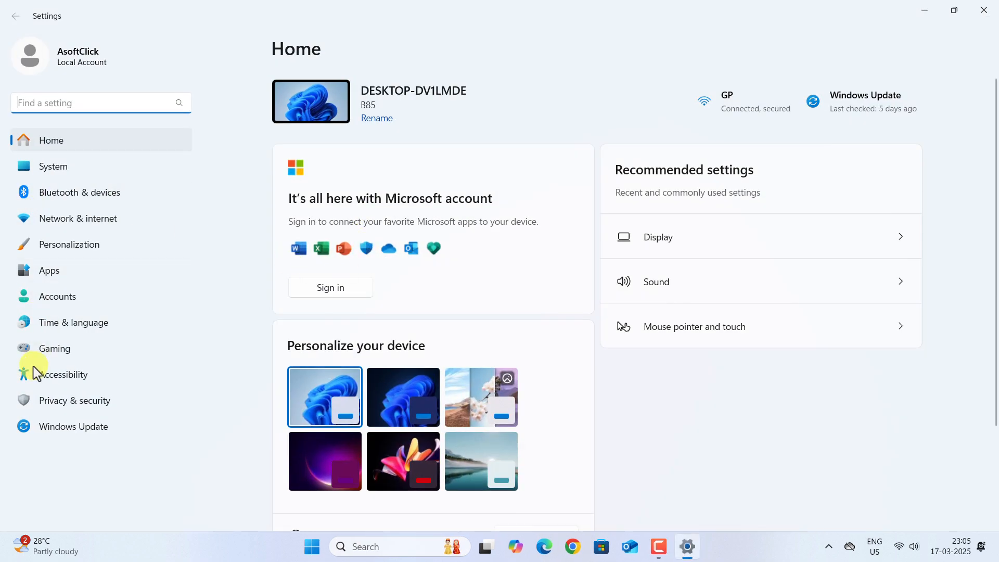
Step: Turn Remote Desktop On under System, confirm, and expand it to show port 3389
left_click(42, 168)
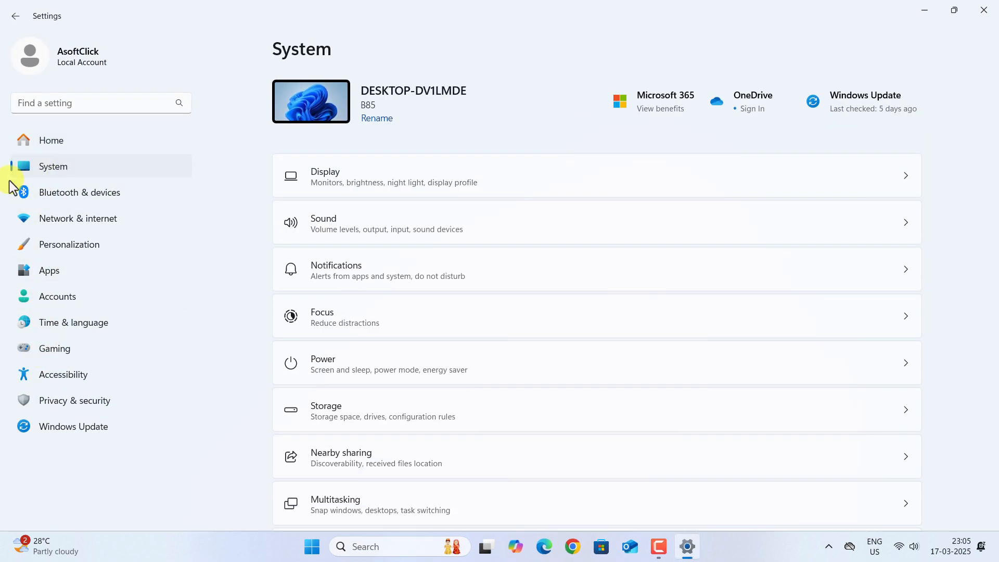
scroll(379, 301, "down", 8)
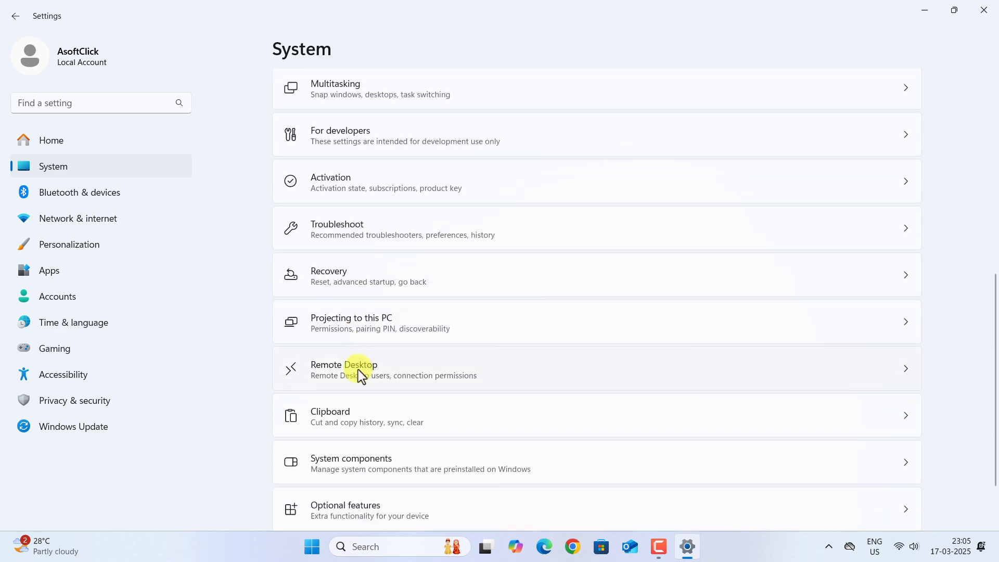
left_click(421, 368)
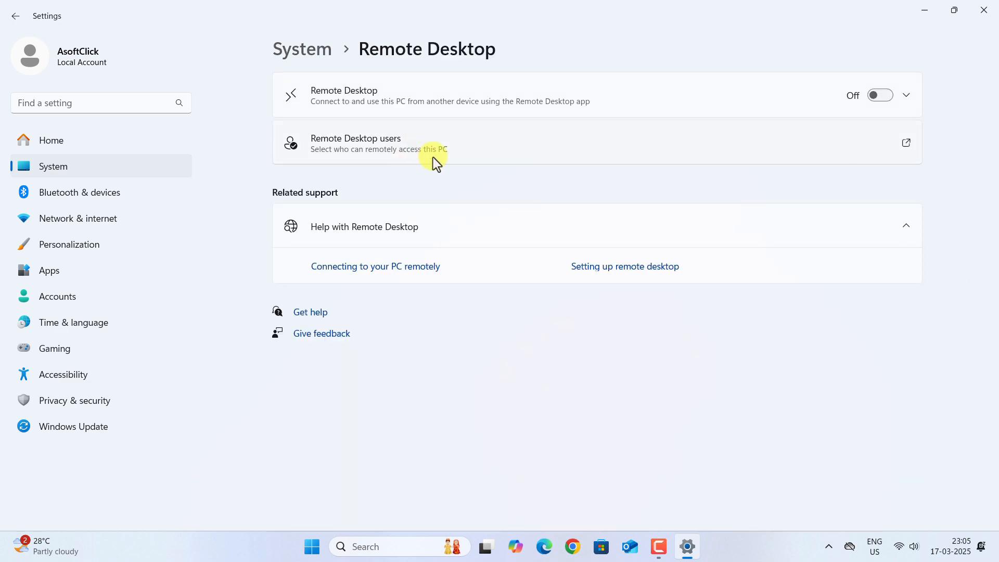
left_click(843, 100)
left_click(594, 295)
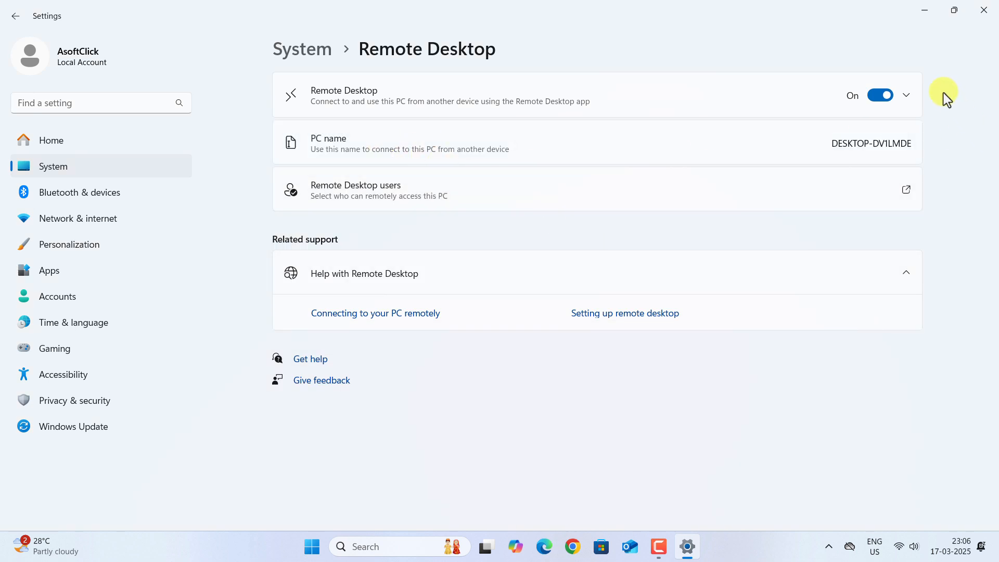
left_click(907, 95)
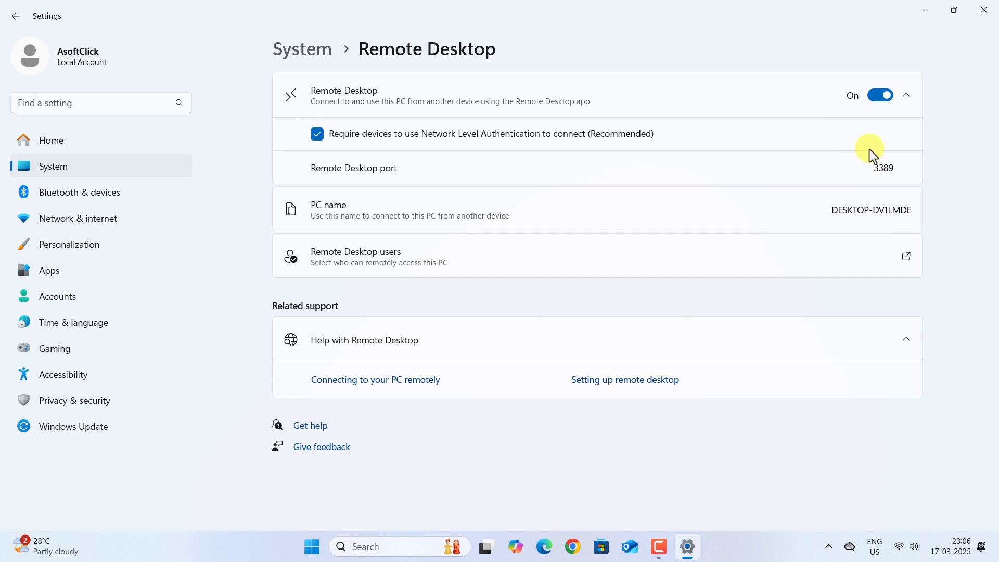
Step: Run IPCONFIG in Command Prompt to show Wi-Fi IPv4 192.168.0.121 and gateway 192.168.0.1
left_click(925, 12)
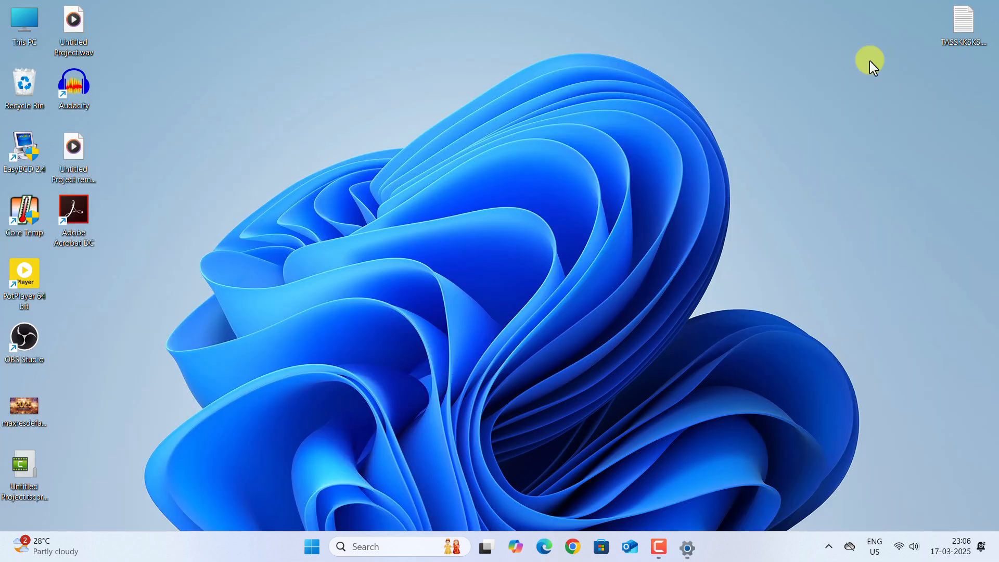
left_click(572, 546)
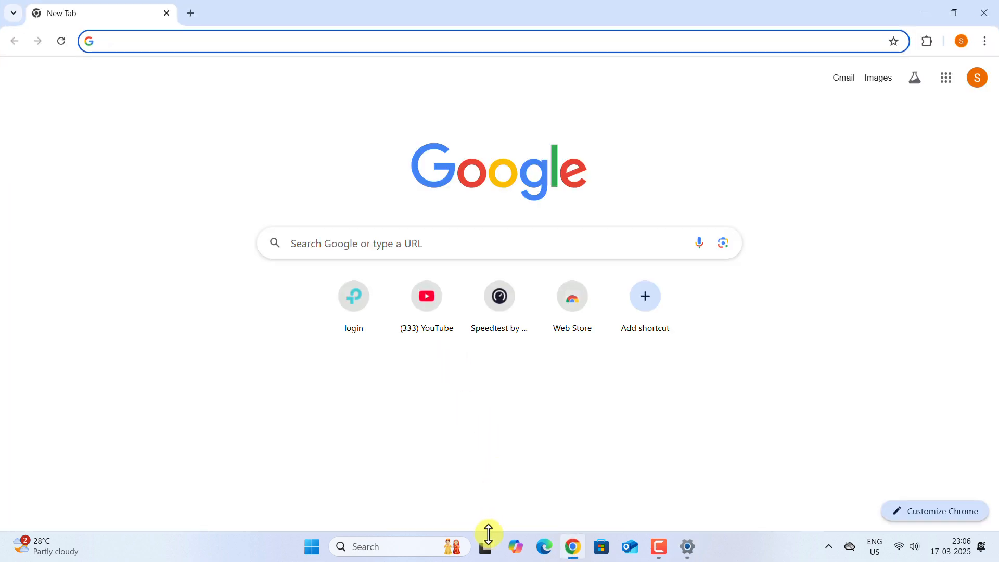
left_click(370, 547)
type("CMD")
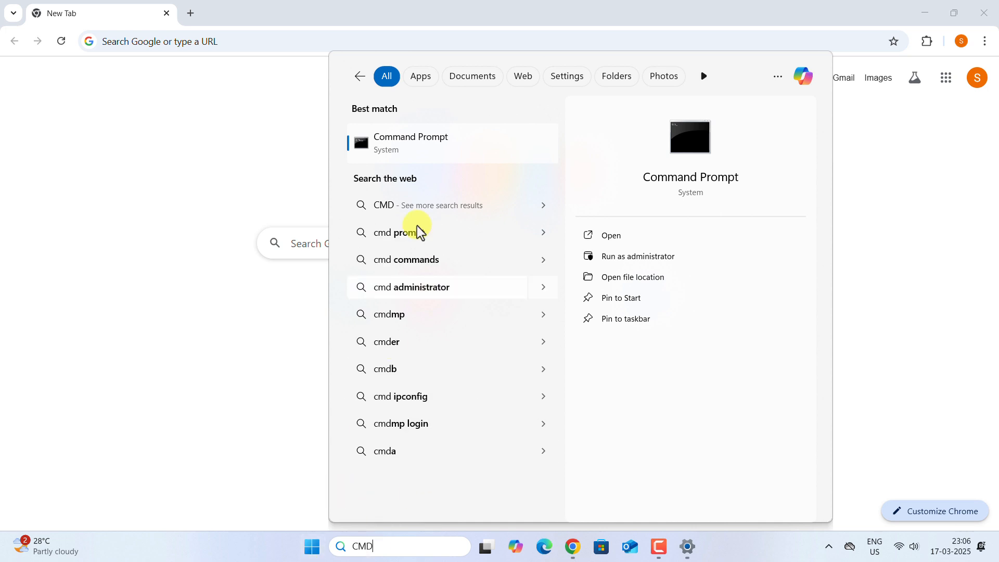
left_click(423, 148)
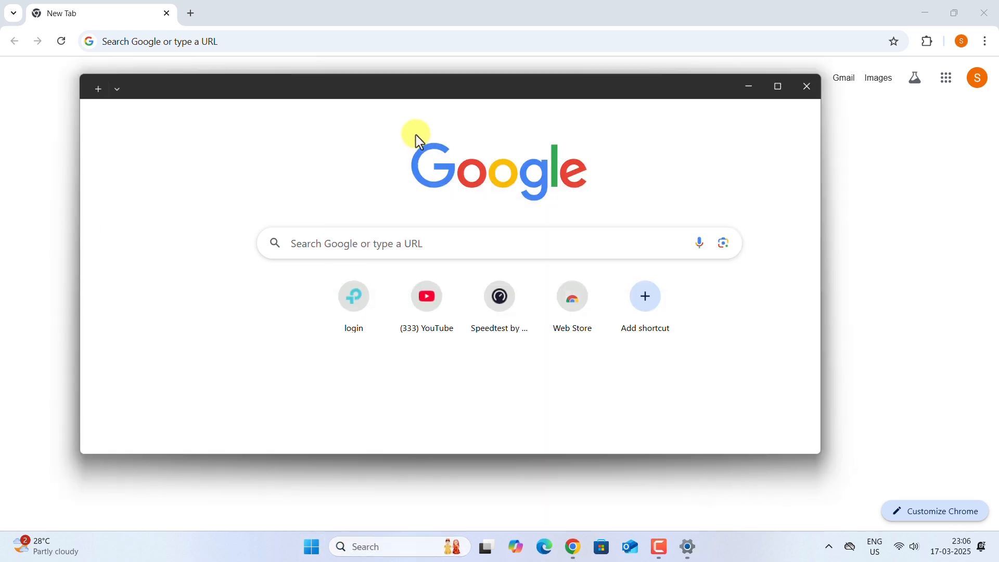
type("IPCONFI")
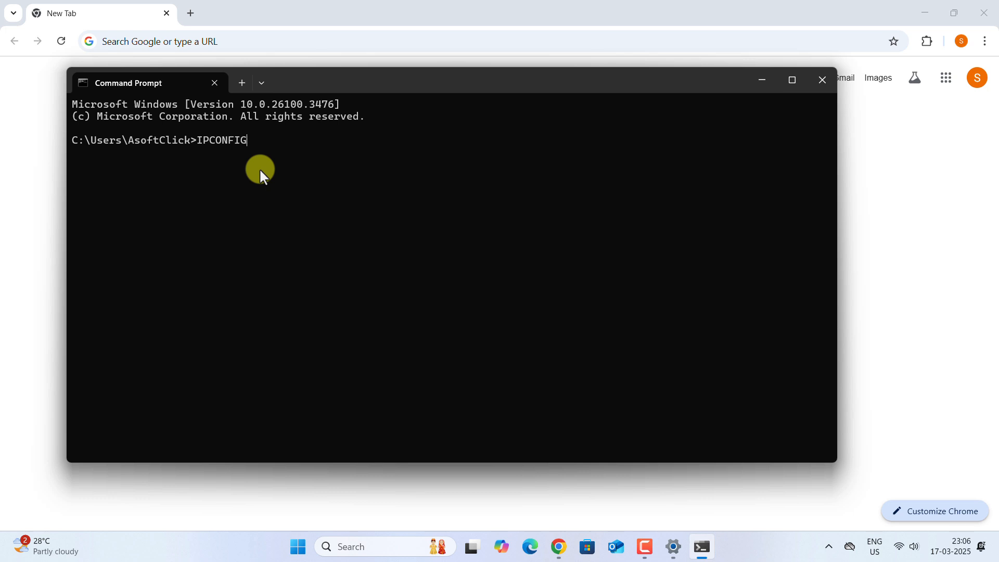
type("G")
key("Return")
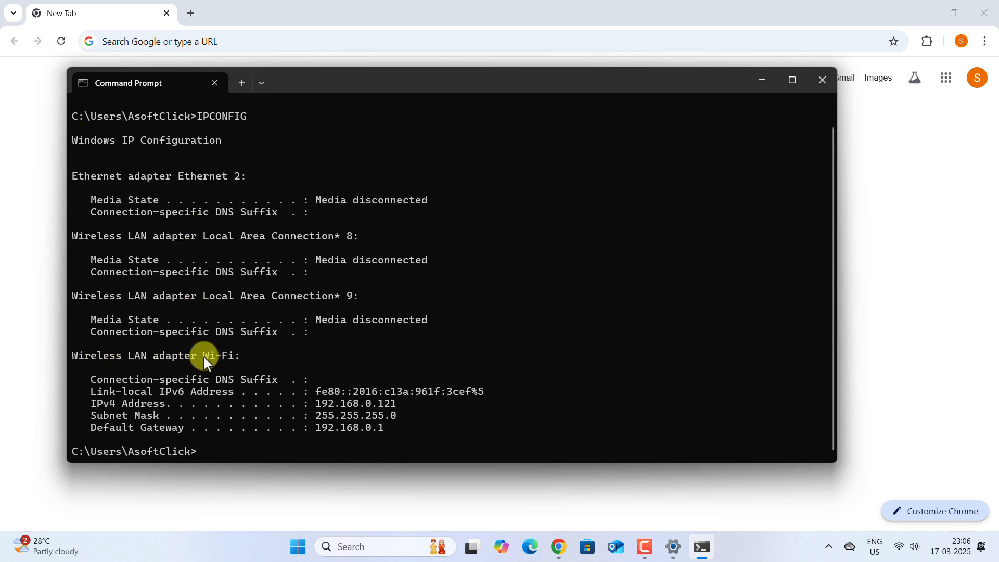
left_click(318, 415)
left_click(371, 544)
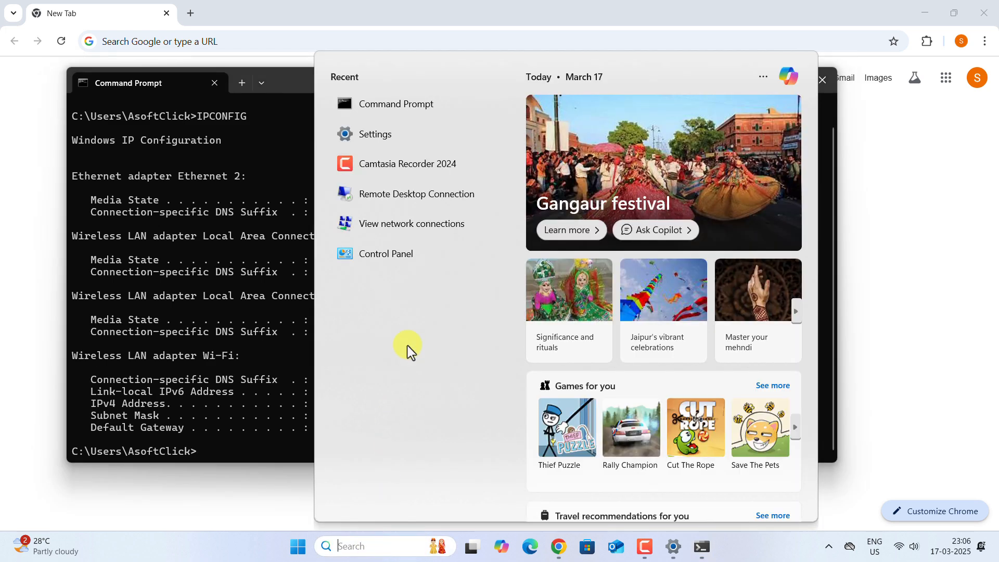
Step: Open View network connections from the search and select the Wi-Fi connection
type("NETWORK C")
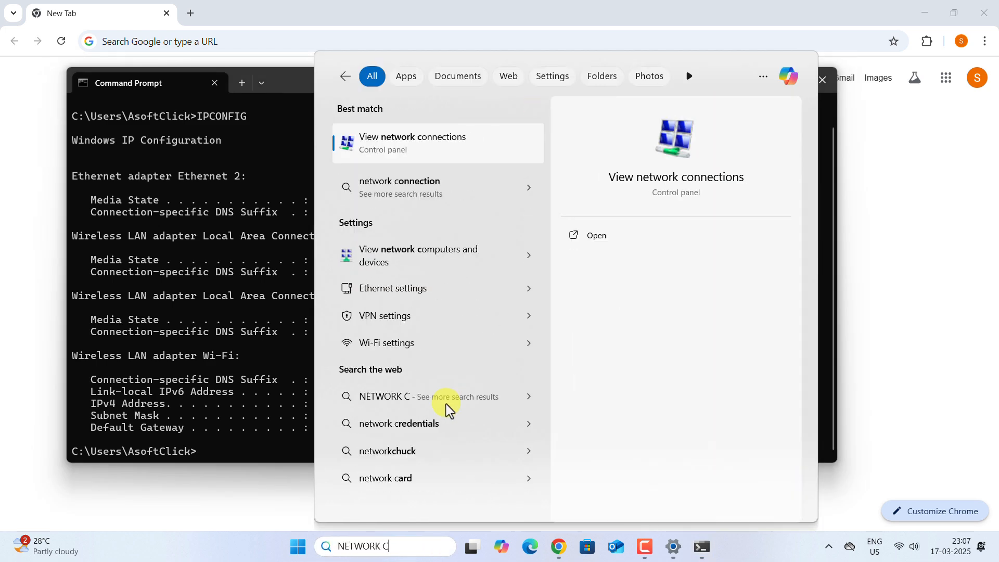
type("ONNECTION")
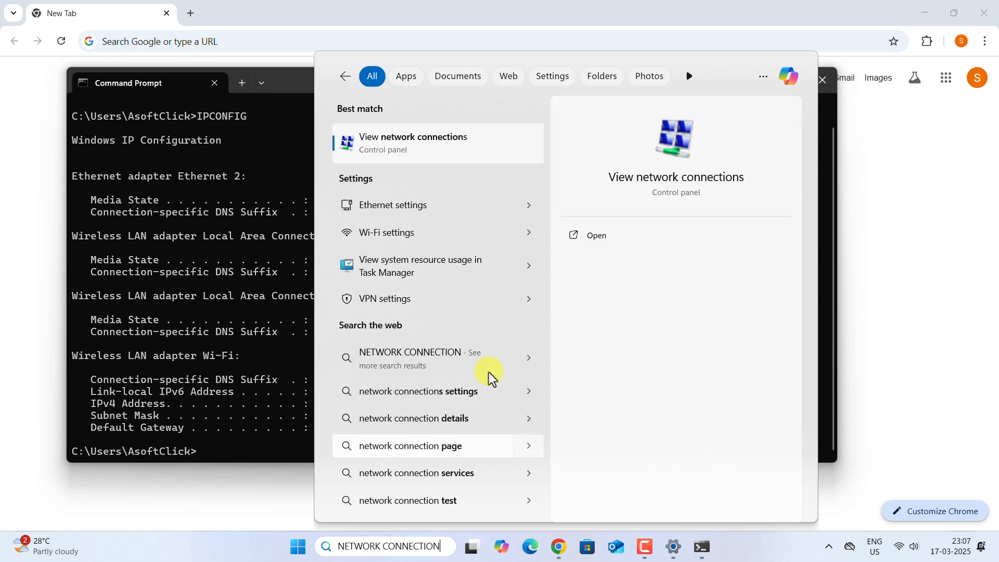
left_click(407, 144)
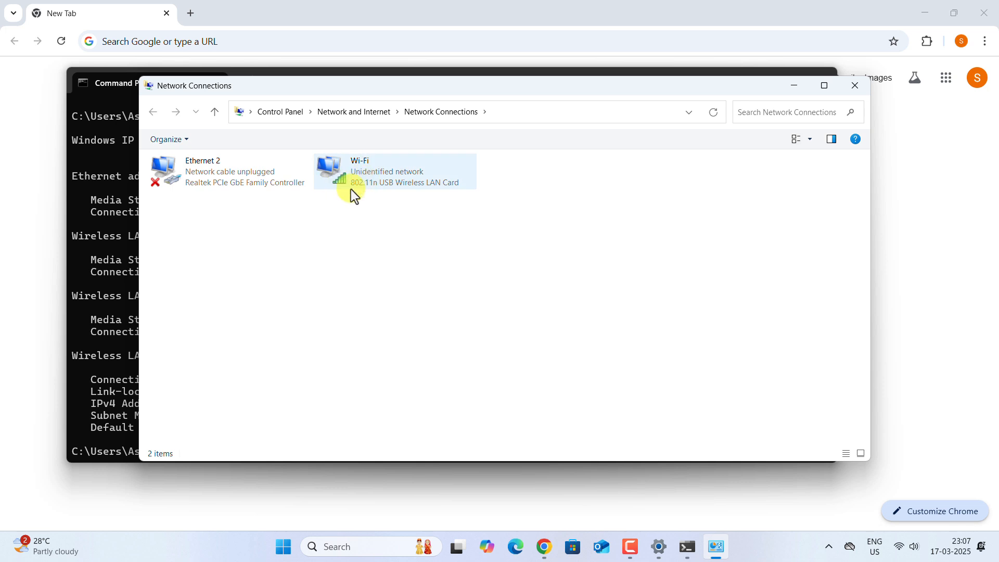
left_click(351, 190)
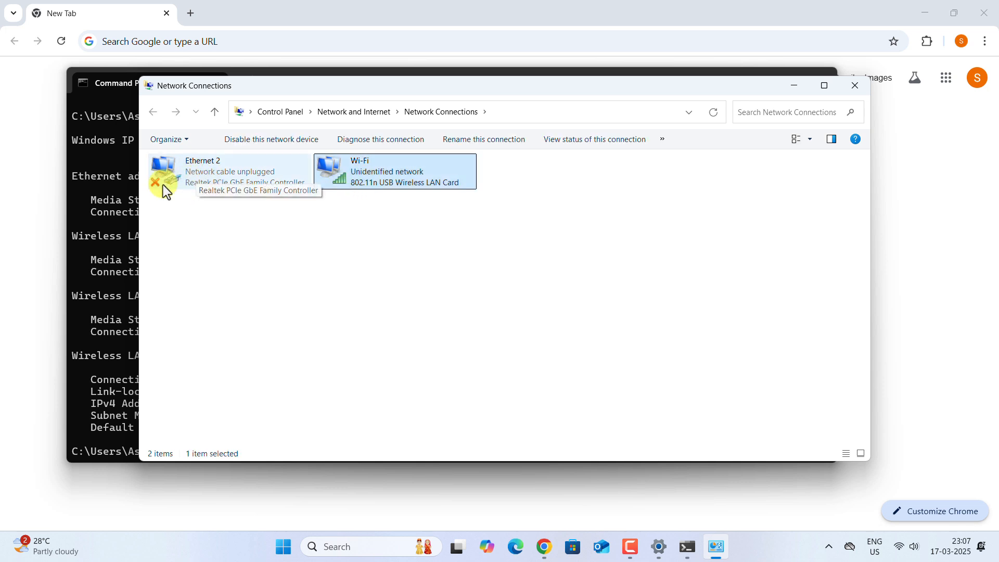
left_click(182, 187)
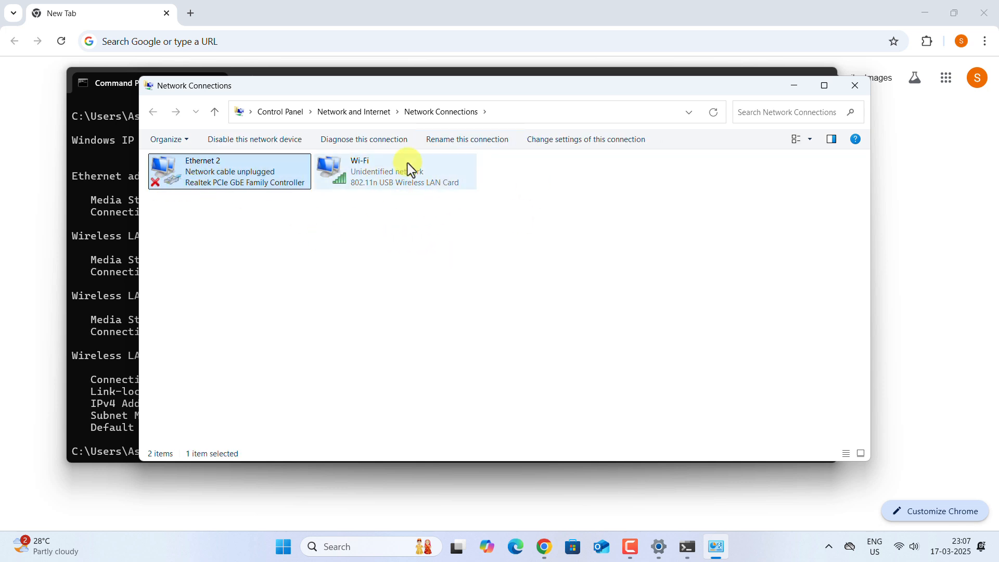
left_click(355, 180)
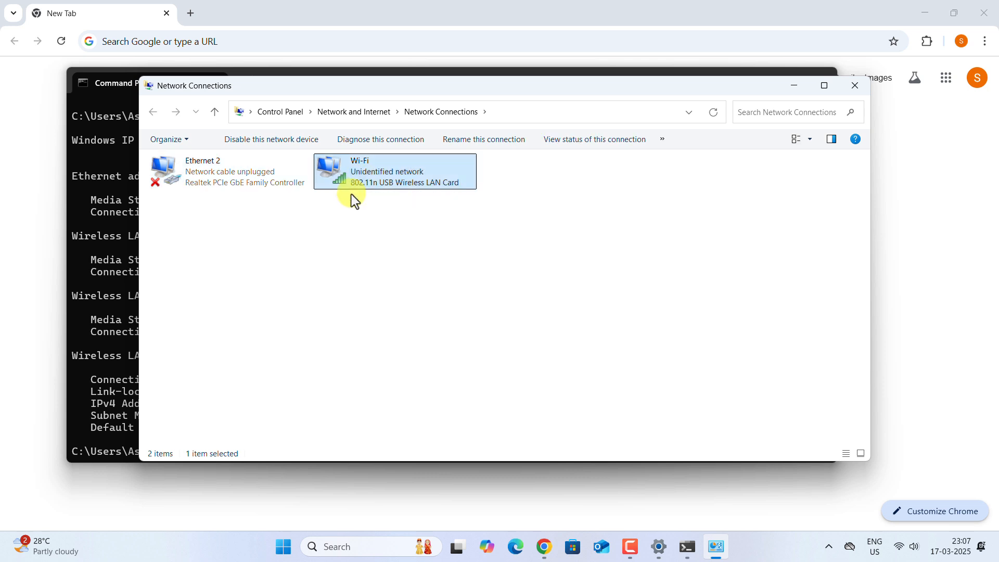
Step: Open the Wi-Fi connection's properties and select Internet Protocol Version 4 (TCP/IPv4)
right_click(356, 175)
left_click(389, 316)
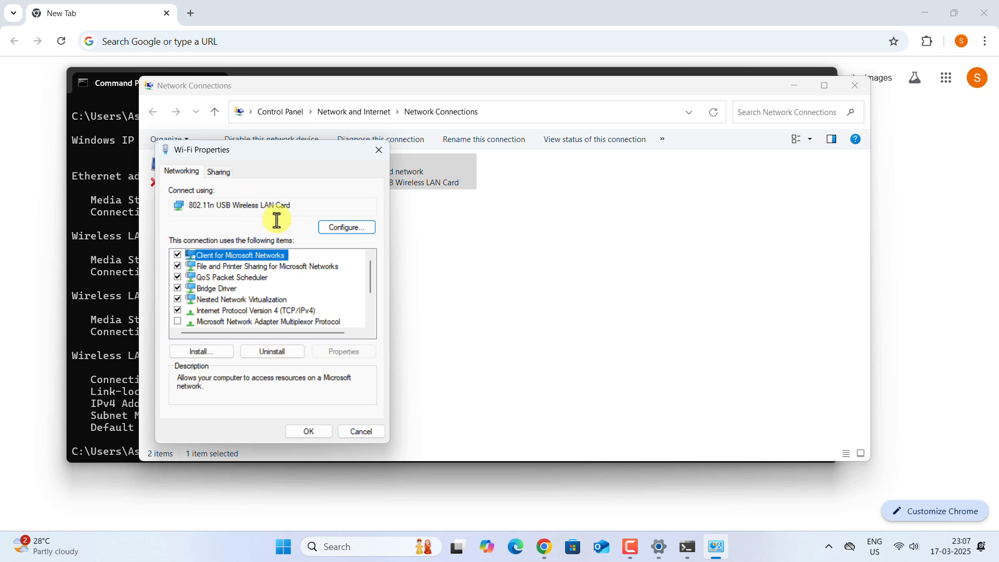
scroll(235, 311, "down", 1)
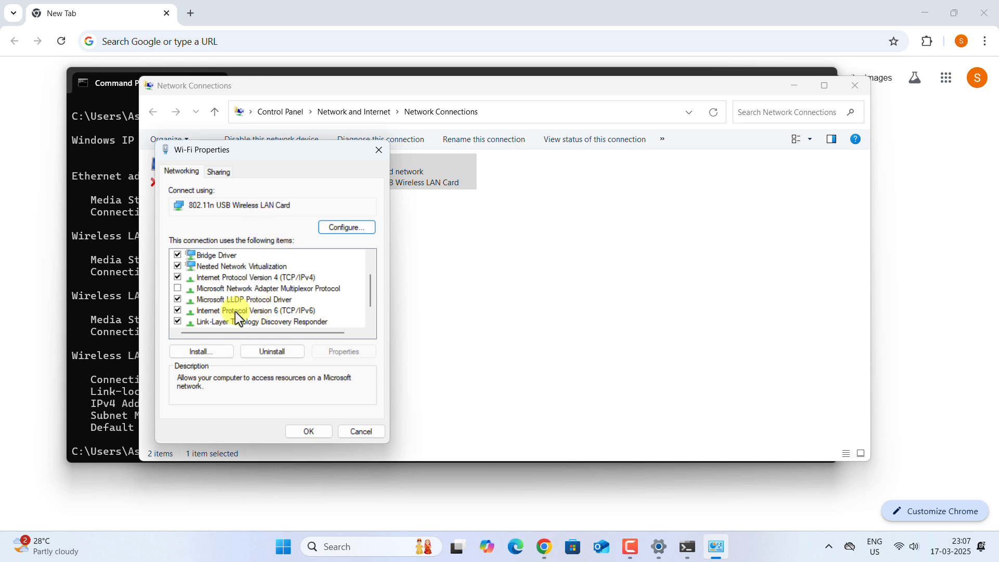
left_click(255, 279)
Step: Switch IPv4 to a fixed address, copying 192.168.0.121 and mask 255.255.255.0 from IPCONFIG
left_click(344, 351)
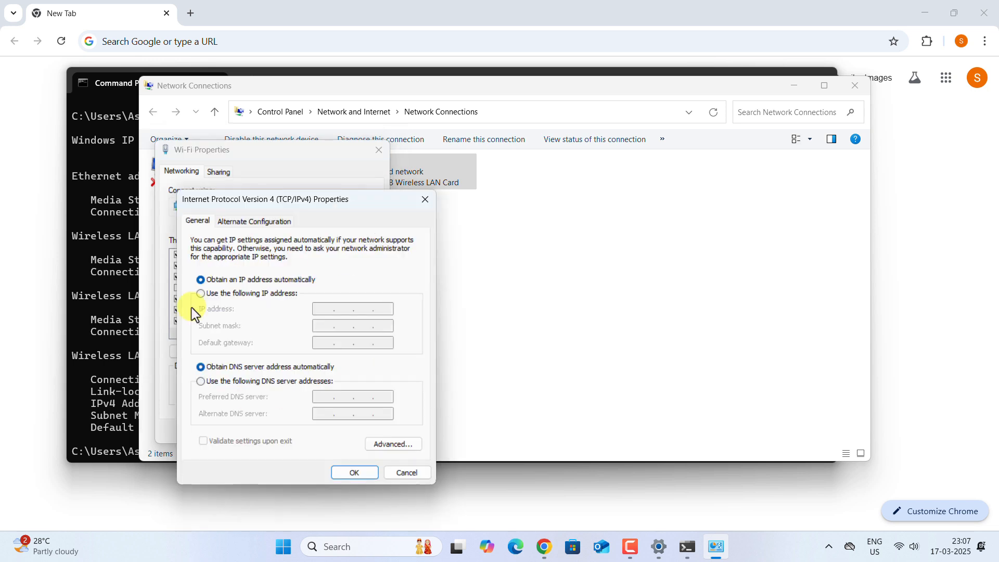
left_click(200, 295)
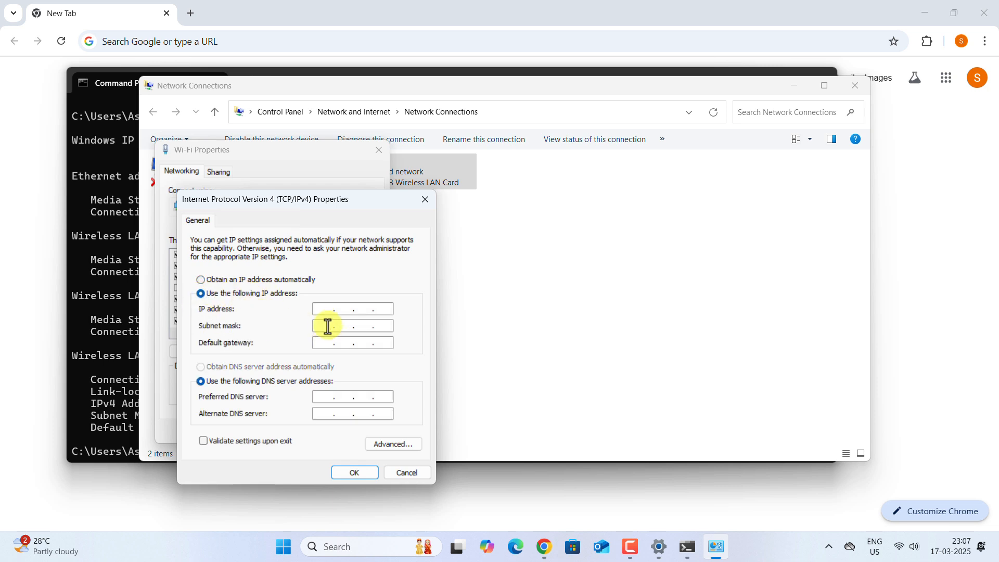
left_click(108, 291)
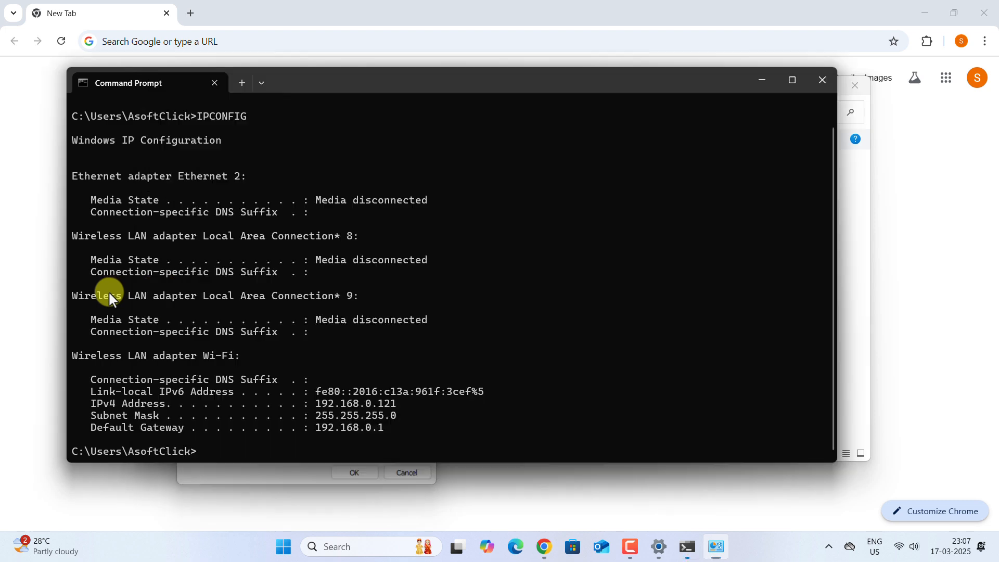
left_click_drag(316, 403, 388, 404)
key("ctrl+c")
left_click(716, 546)
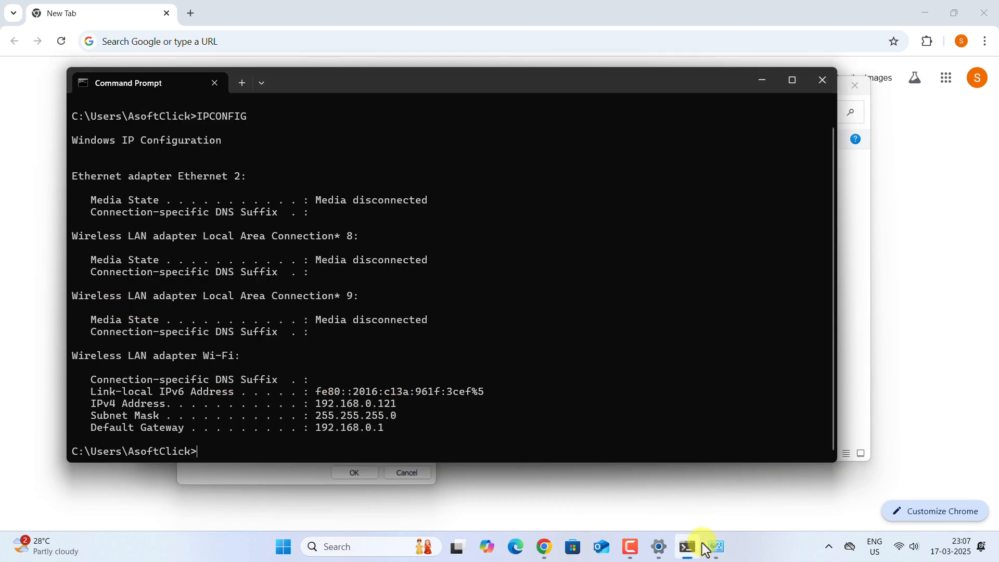
left_click(105, 314)
left_click_drag(316, 415, 388, 417)
key("ctrl+c")
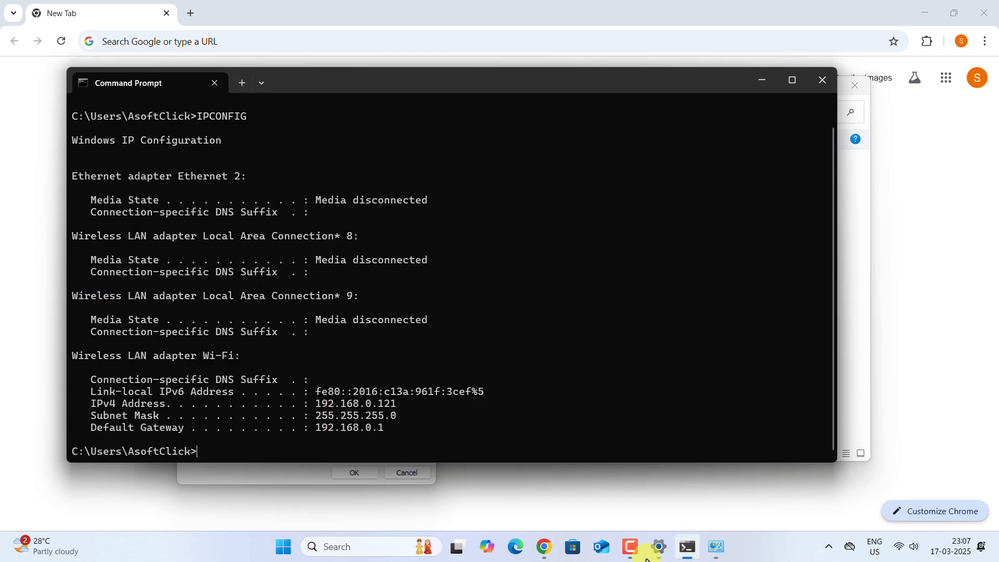
left_click(716, 546)
left_click(112, 367)
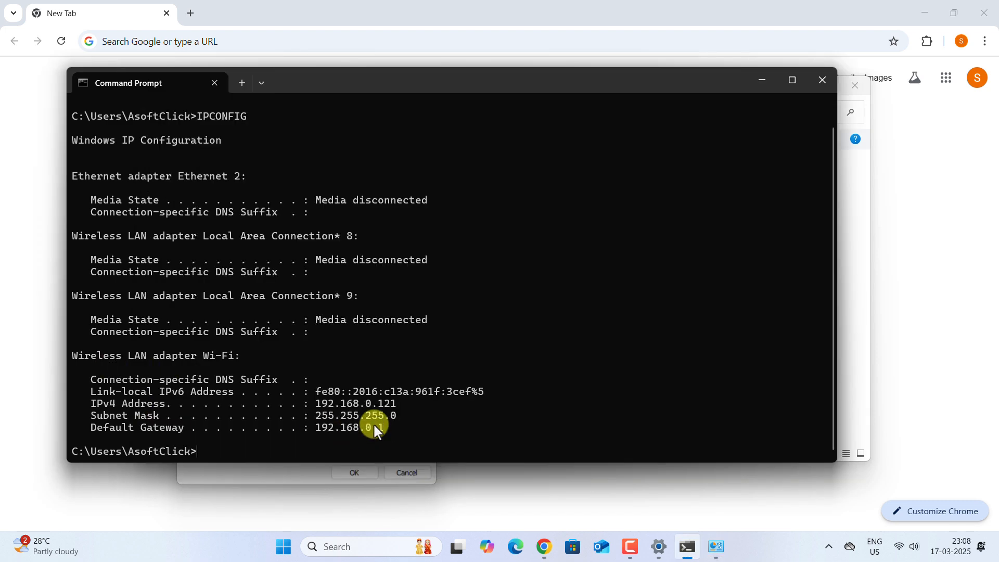
left_click(712, 551)
Step: Set gateway 192.168.0.1 and DNS servers 8.8.8.8 and 8.8.4.4, then apply both dialogs
key("ctrl+v")
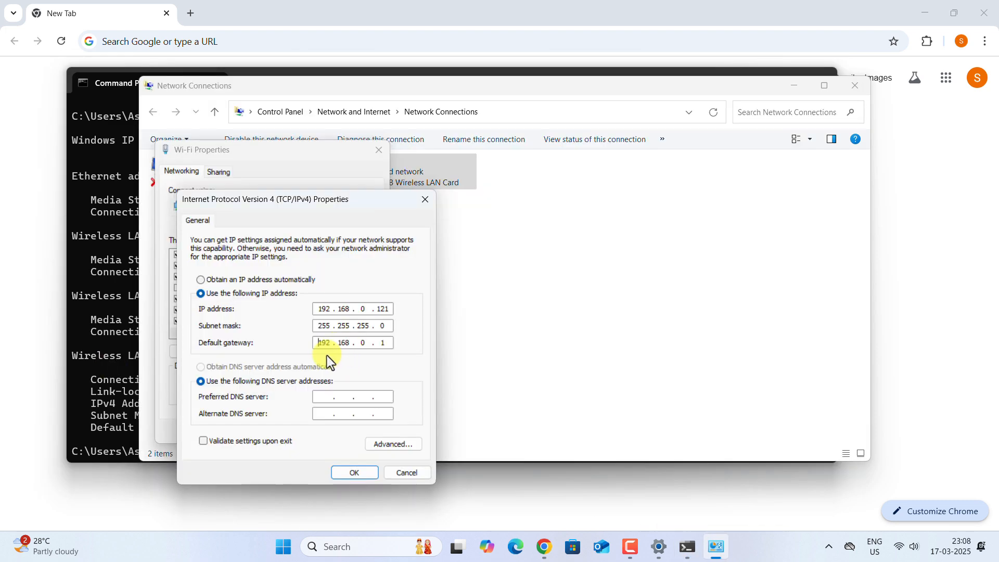
left_click(318, 395)
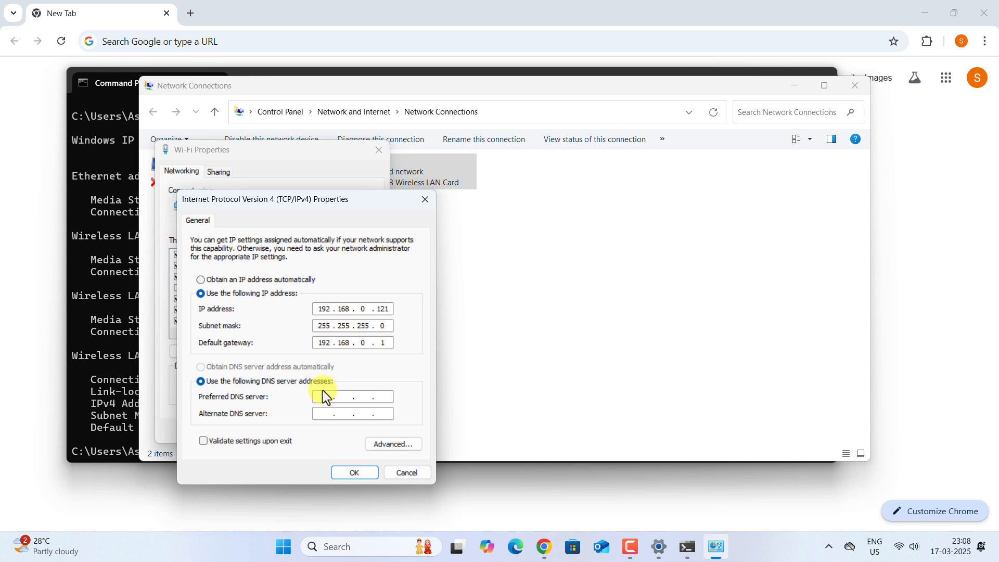
type("8.8.8.8")
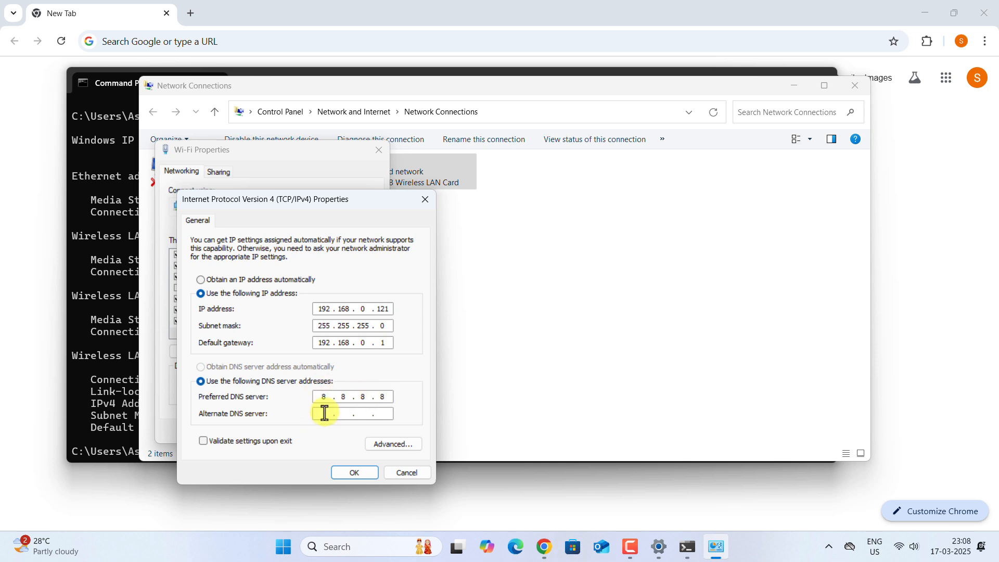
left_click(323, 413)
type("8.8.4.4")
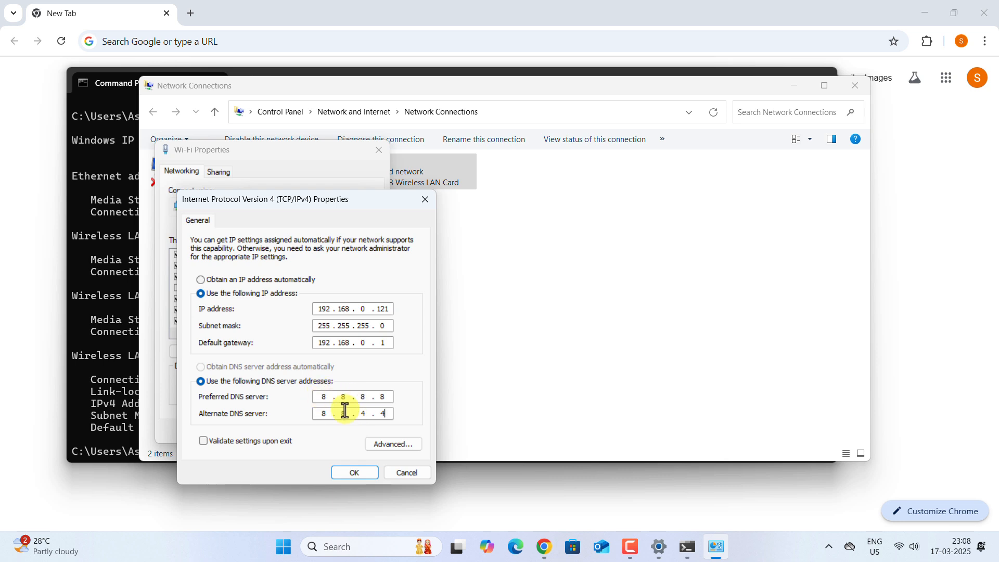
left_click(351, 473)
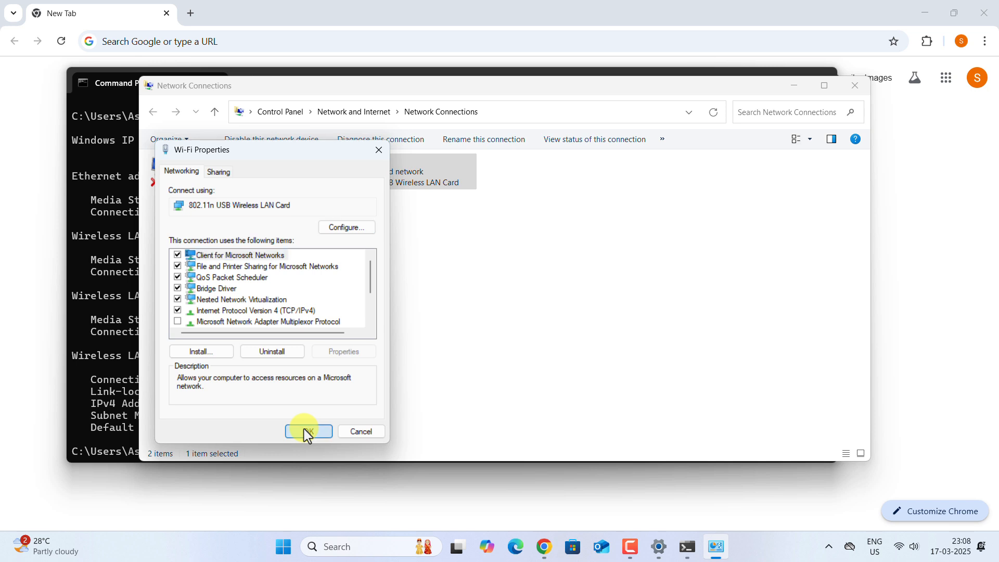
left_click(307, 431)
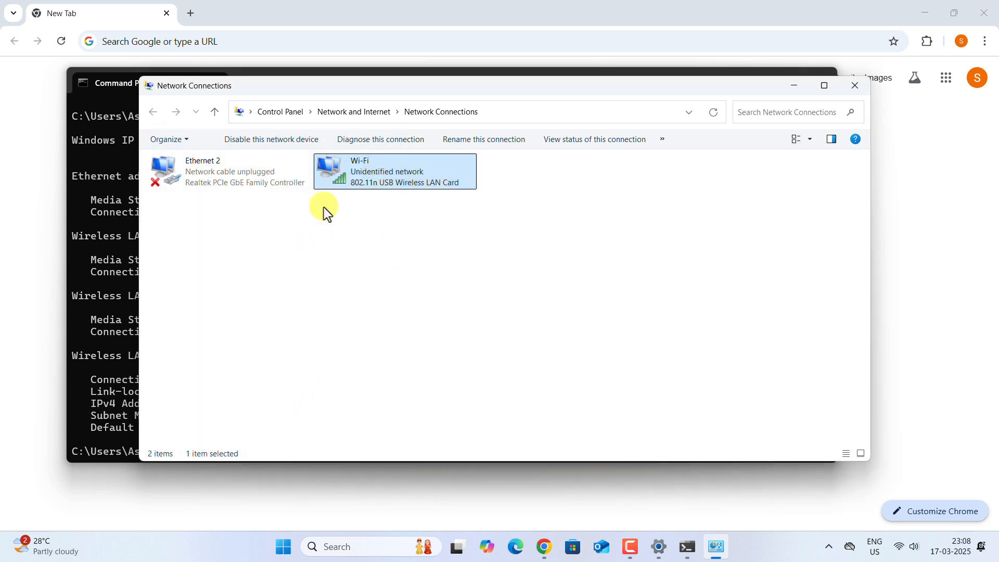
Step: Load the router admin page at 192.168.0.1 in Chrome and enter the local password
left_click(852, 89)
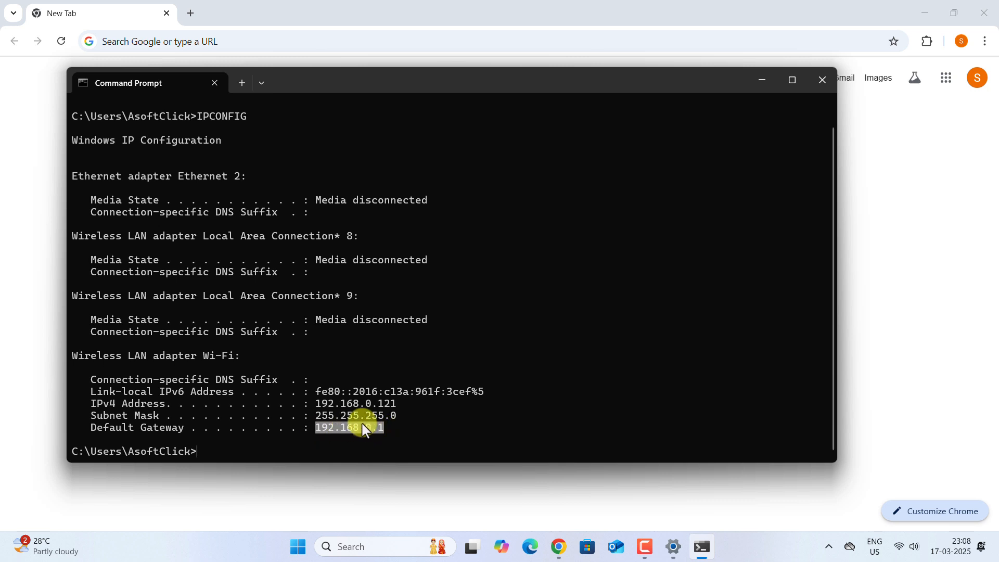
left_click(125, 43)
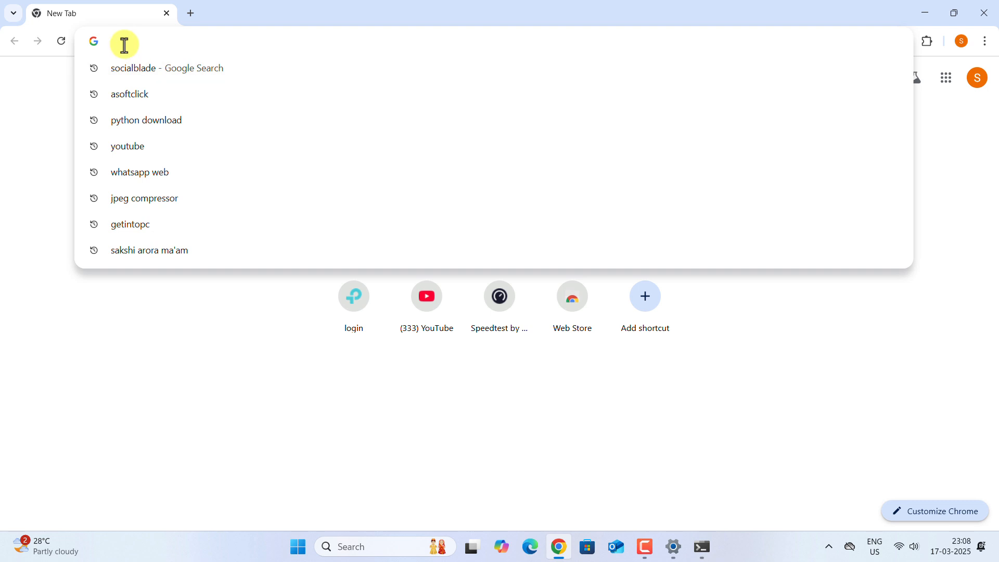
type("192.168.0.1")
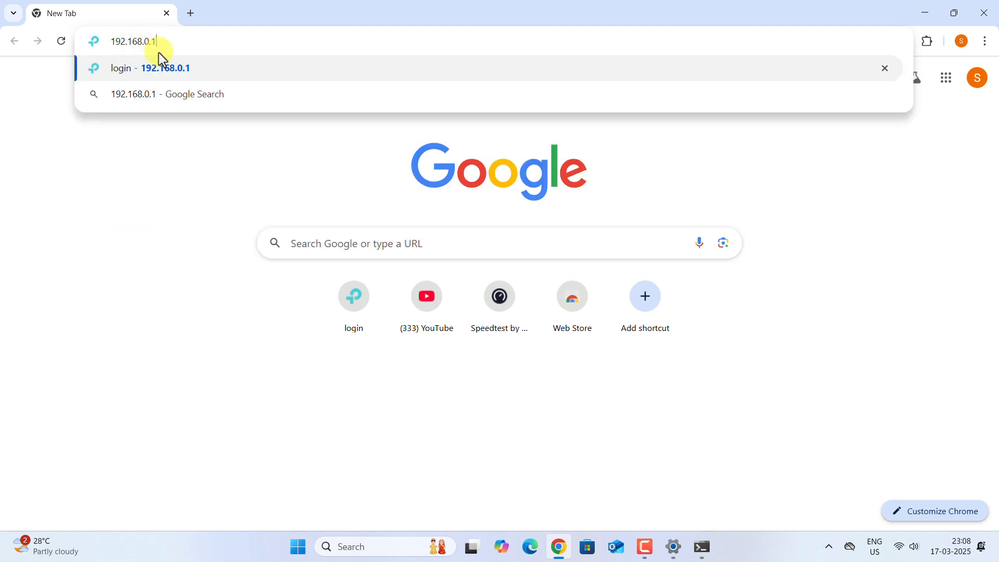
key("Return")
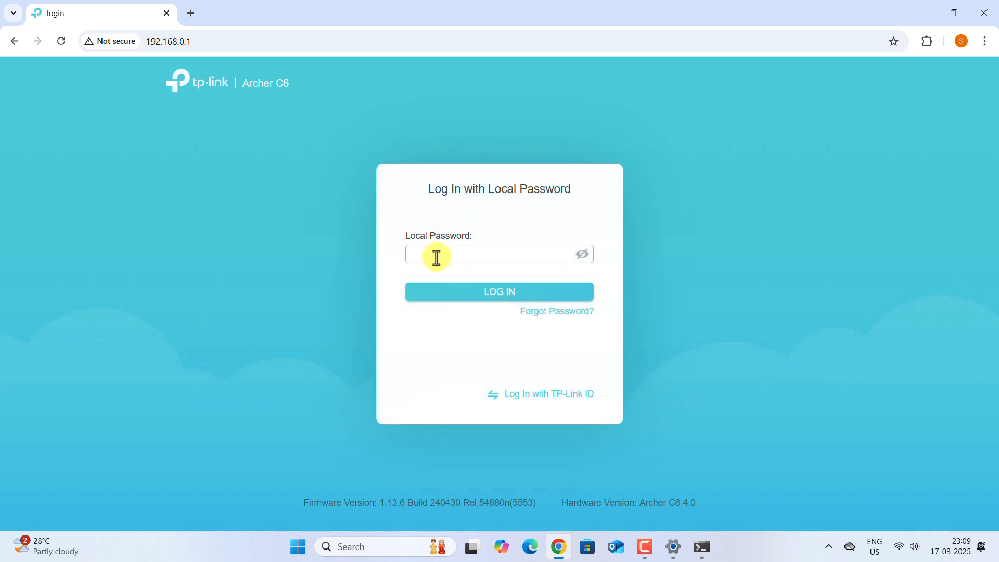
left_click(436, 257)
type("a")
Step: Log in to the Archer C6 and go to Advanced > NAT Forwarding > Port Forwarding
key("Return")
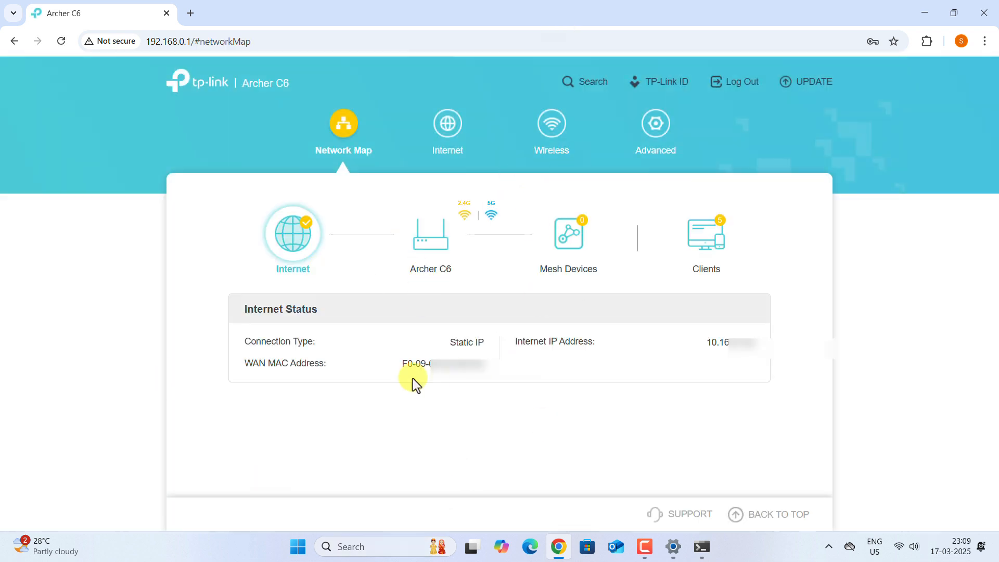
left_click(653, 125)
scroll(225, 373, "down", 1)
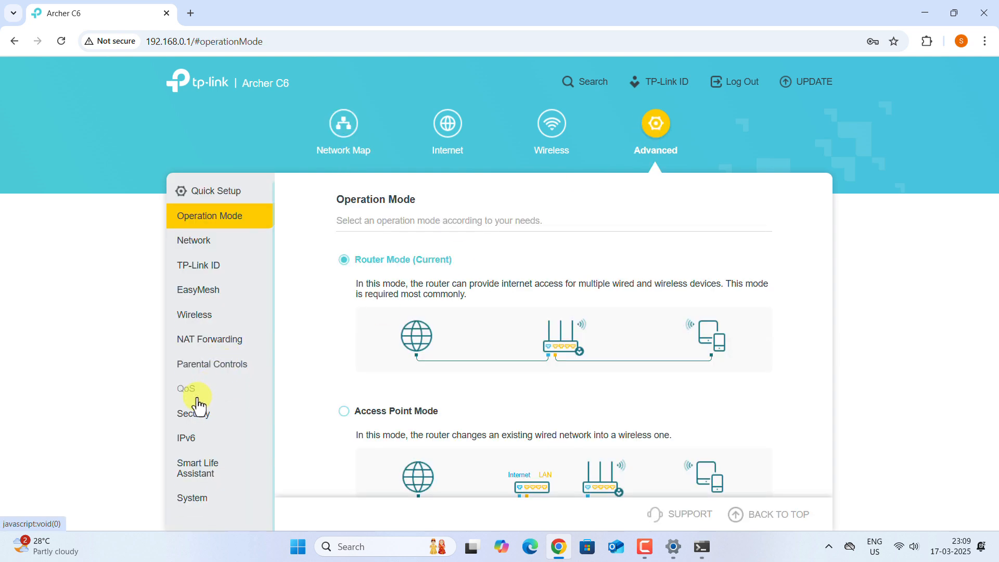
left_click(194, 344)
left_click(224, 370)
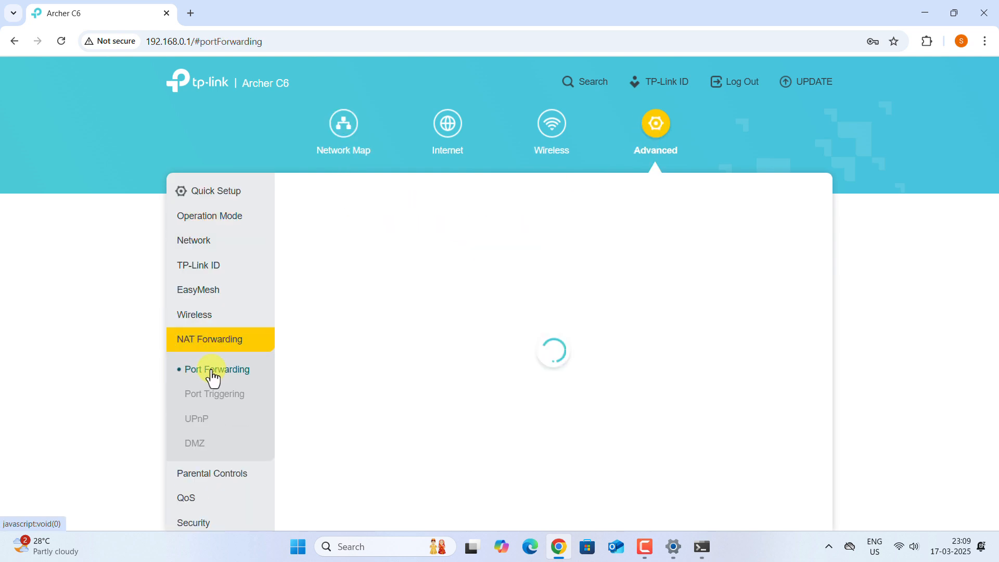
Step: Add a port-forwarding rule named 'MS Remote Desktop' with device IP 192.168.0.121
left_click(751, 269)
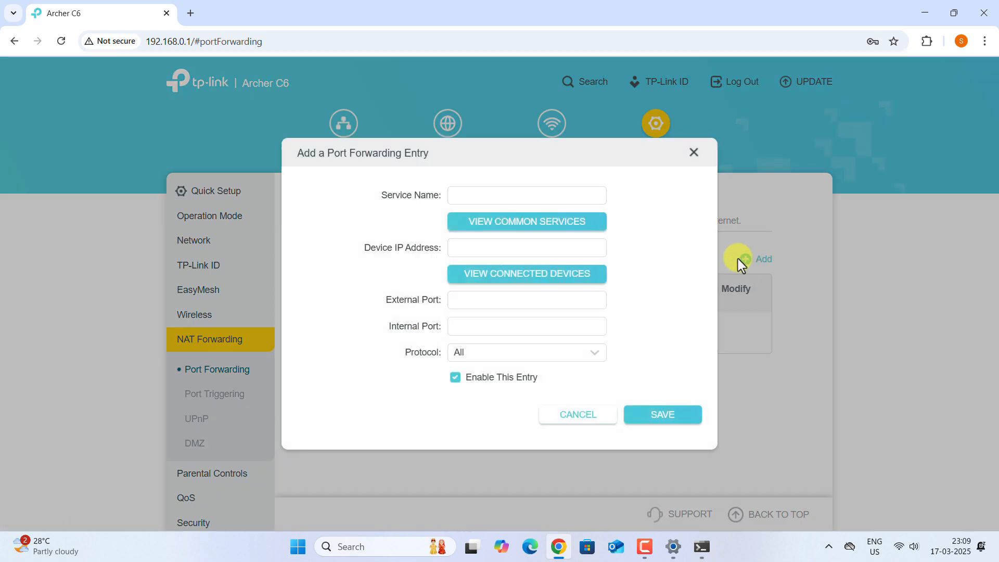
left_click(457, 195)
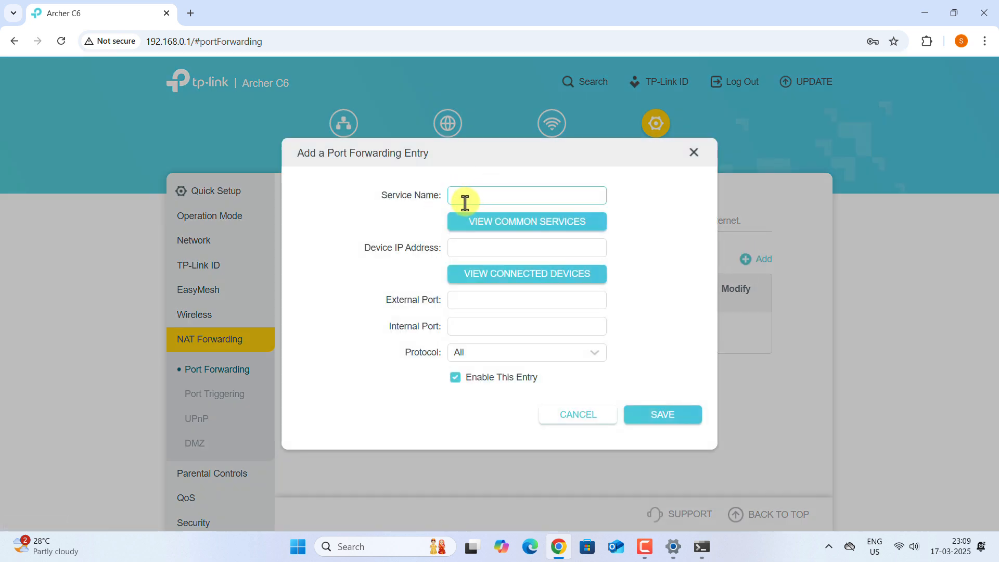
type("MS Remote Desktop")
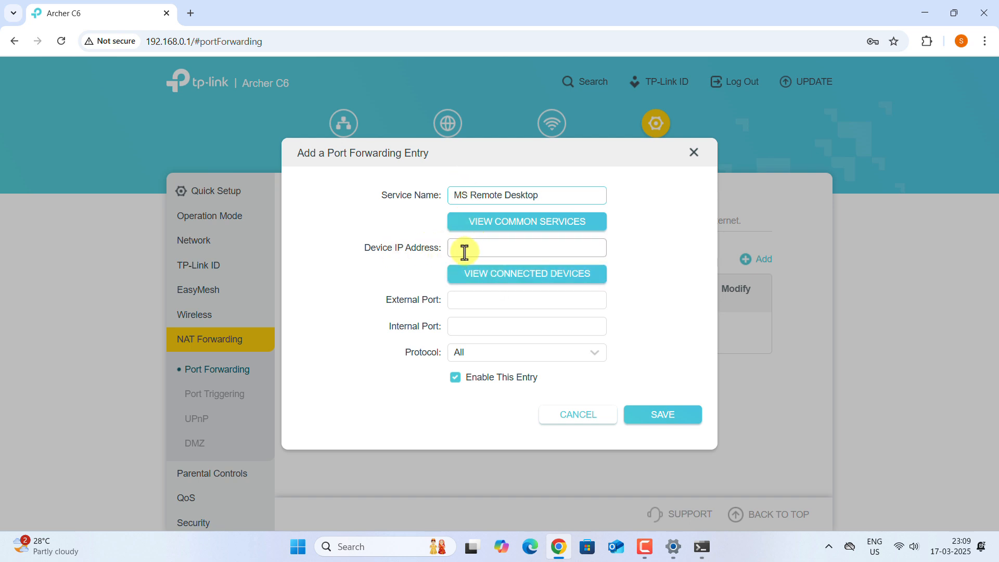
left_click(464, 251)
key("alt+Tab")
mouse_move(316, 404)
left_mouse_down()
mouse_move(389, 404)
mouse_move(335, 403)
left_mouse_up()
key("ctrl+c")
key("alt+Tab")
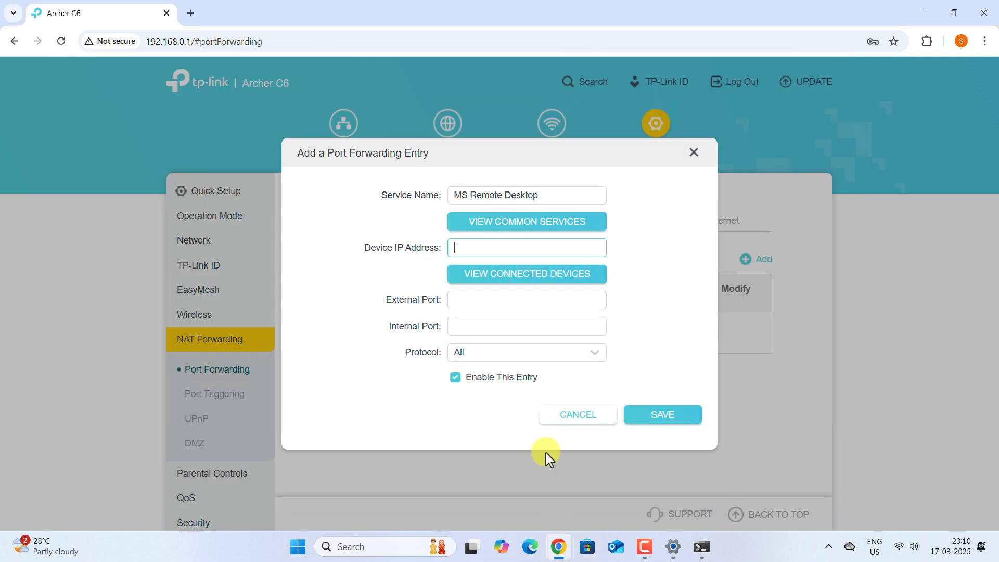
left_click(475, 247)
key("ctrl+v")
Step: Set external and internal ports to 3389, keep protocol All, and save the rule
left_click(455, 299)
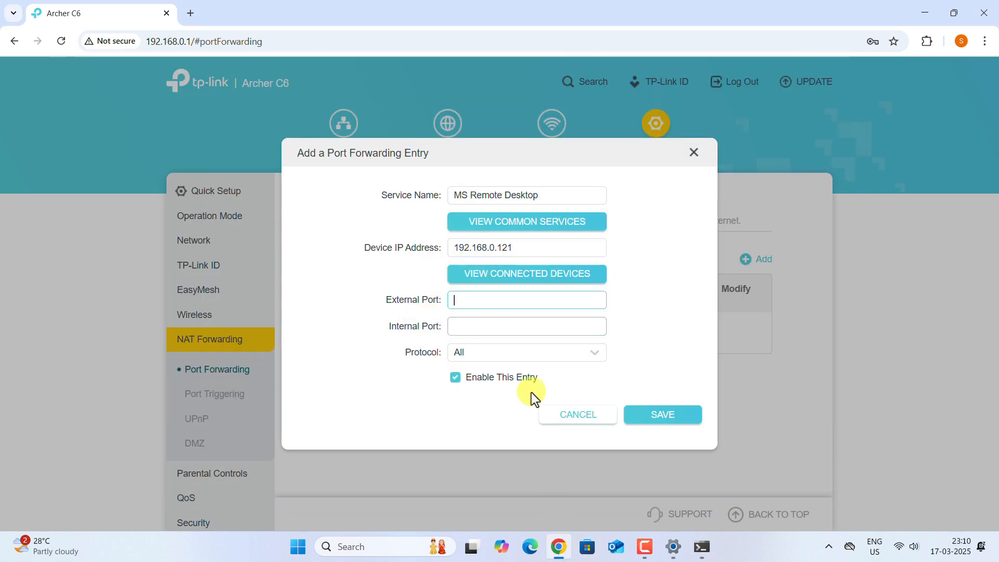
left_click(673, 546)
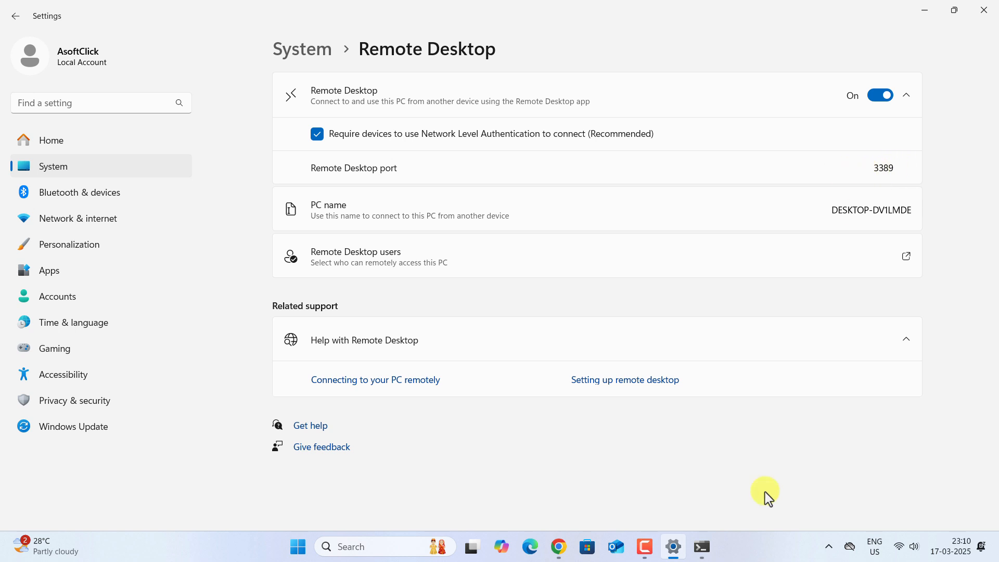
left_click(558, 546)
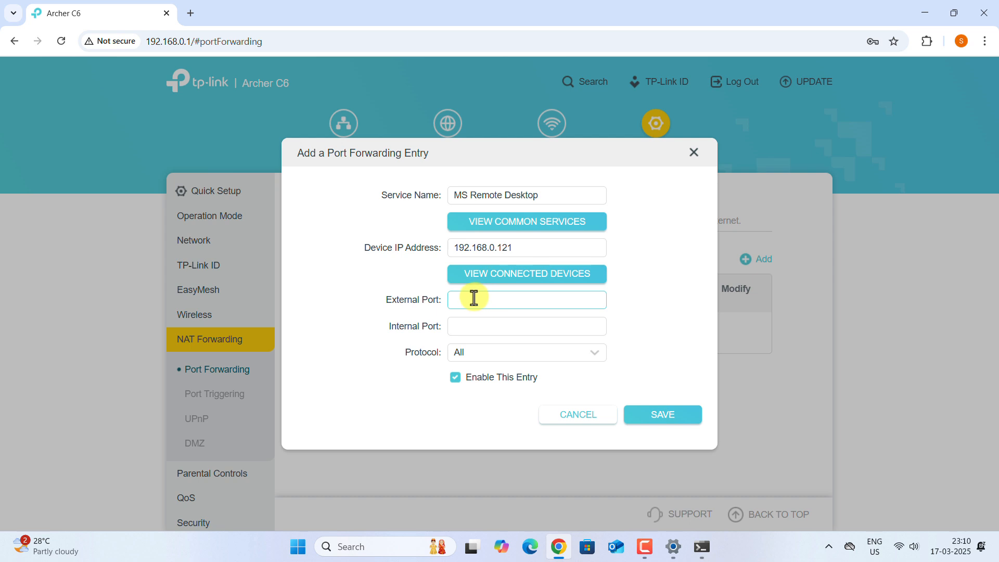
type("3389")
left_click(457, 326)
type("3389")
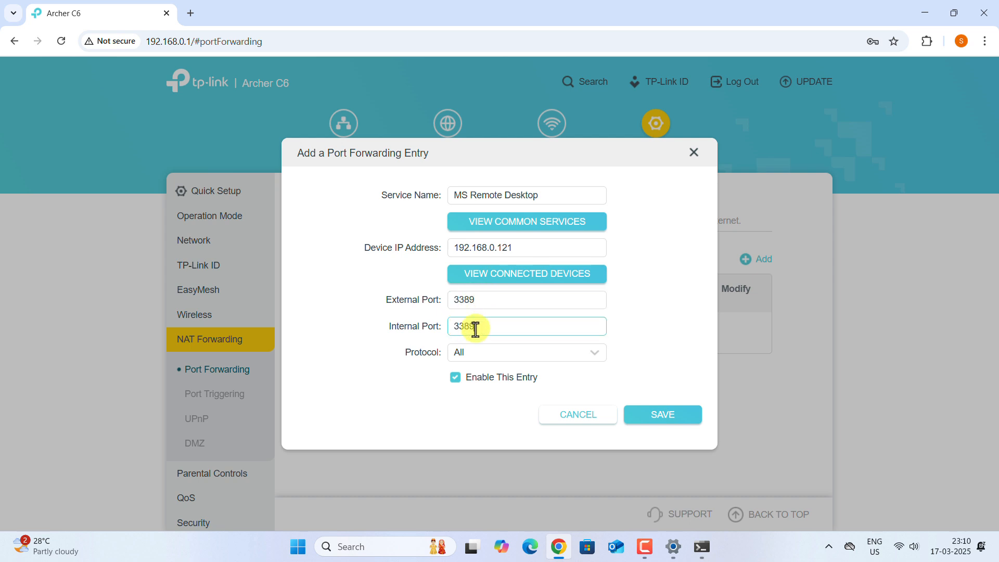
left_click(493, 358)
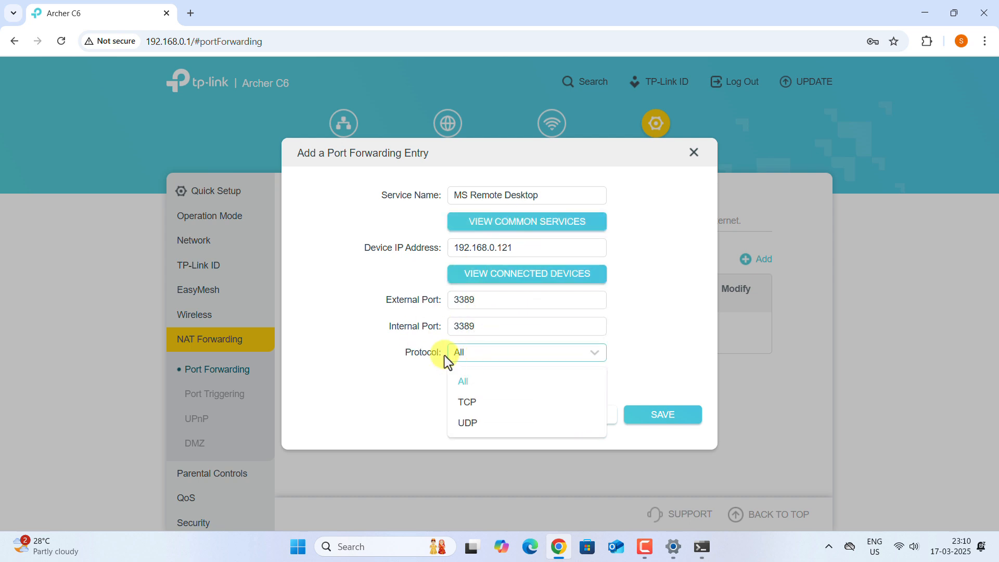
left_click(397, 383)
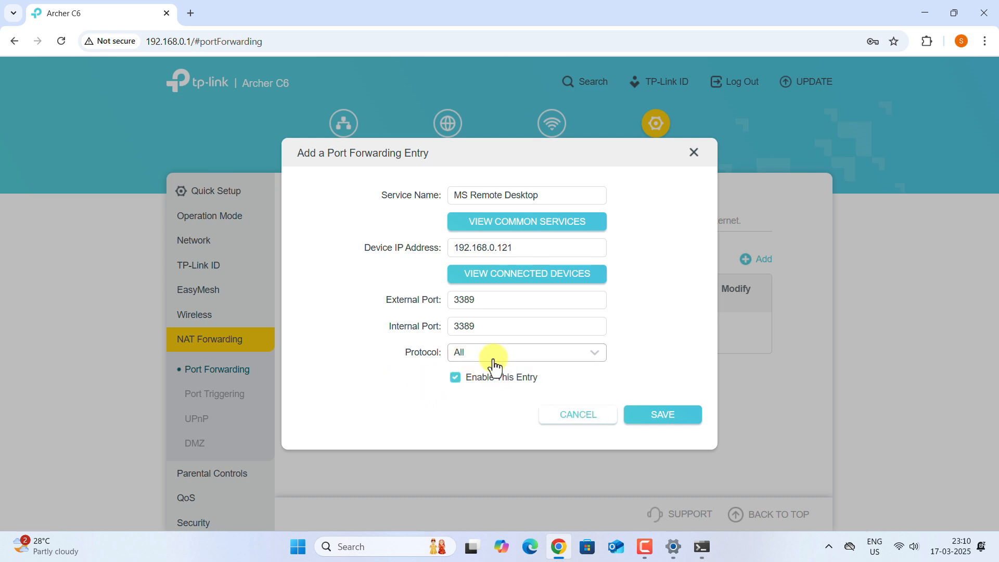
left_click(664, 424)
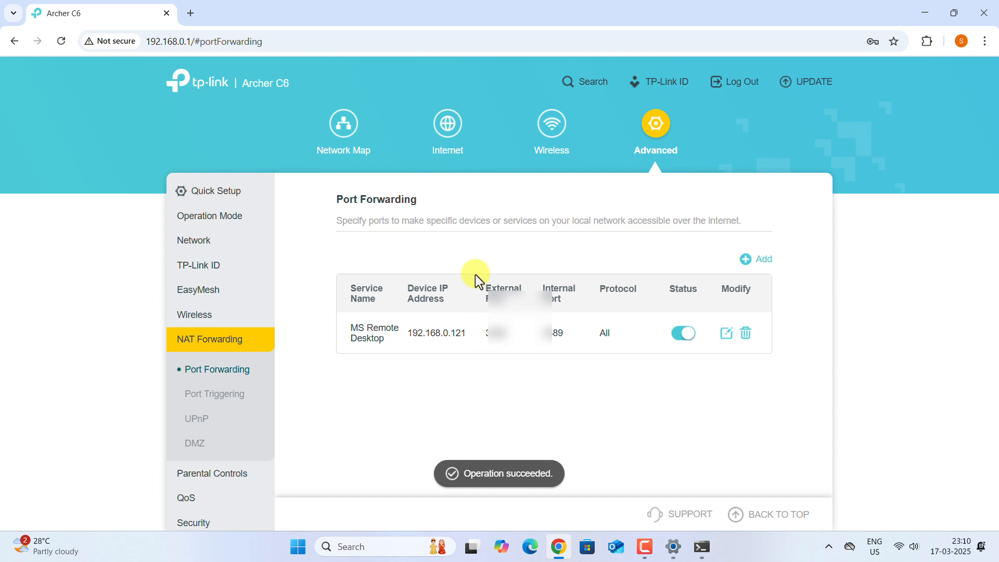
left_click(447, 130)
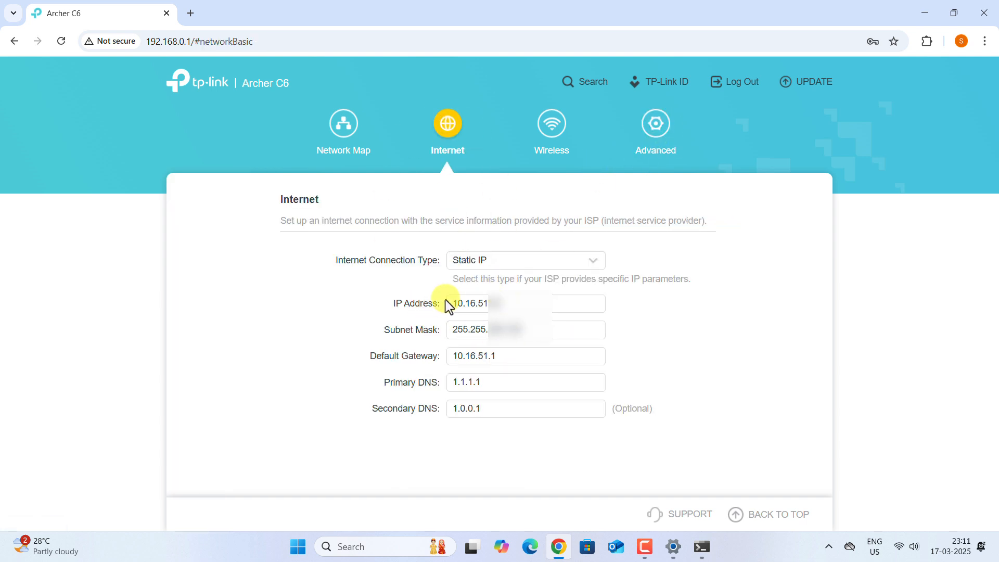
Step: Select the router's WAN IP address on the Internet page and switch to Advanced settings
left_click_drag(449, 301, 510, 306)
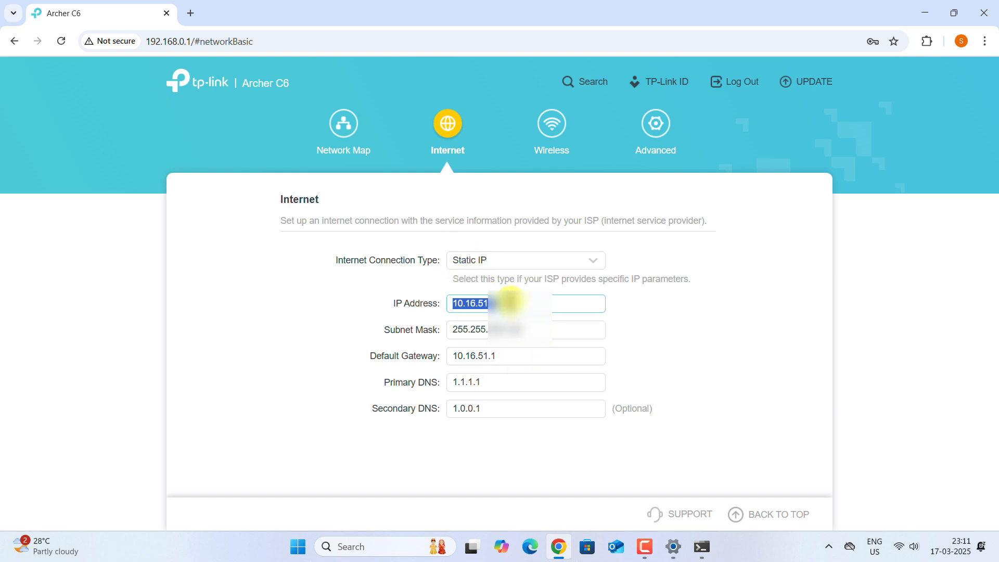
left_click(645, 156)
Step: Open Network > Dynamic DNS, keeping TP-Link as the service provider
left_click(196, 242)
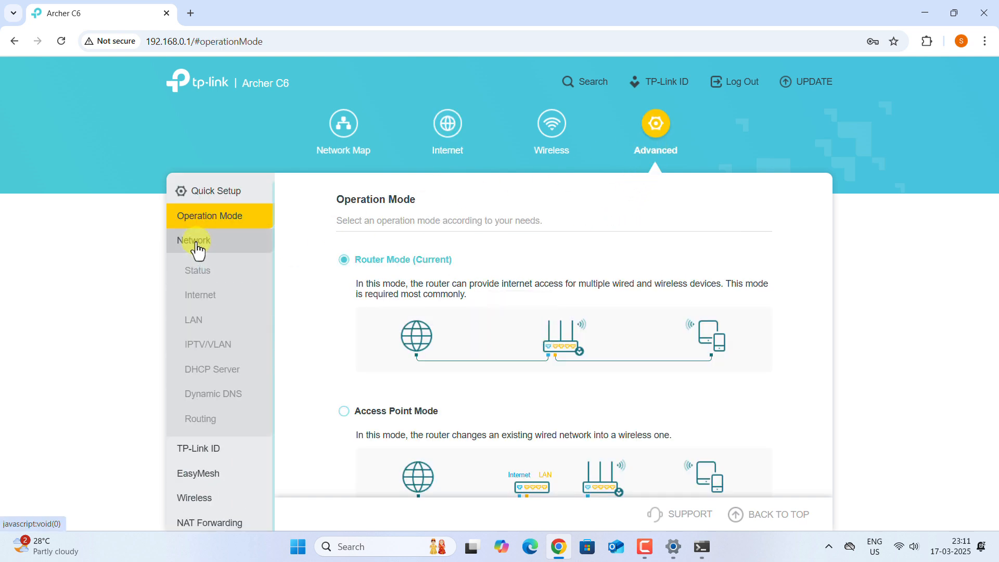
left_click(215, 397)
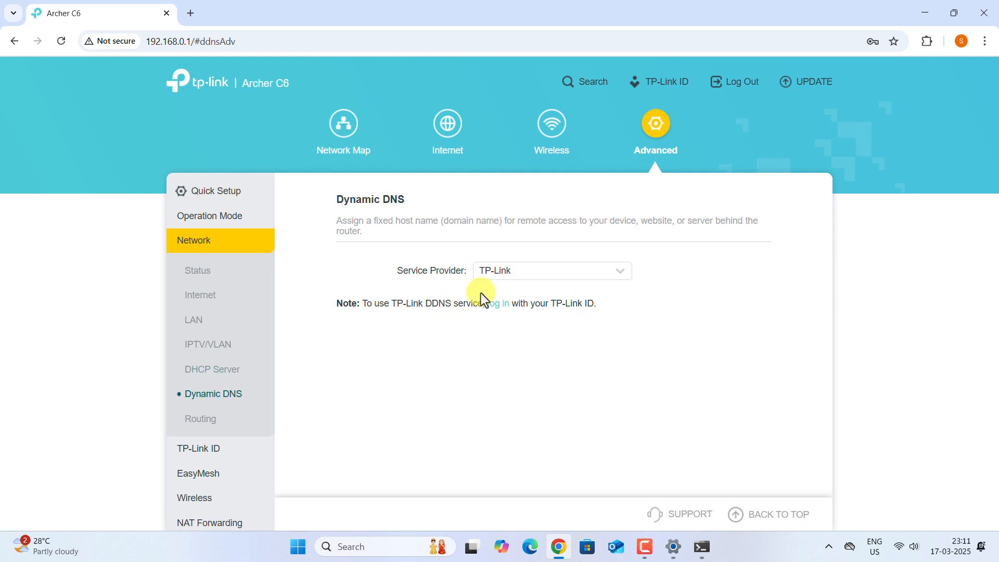
left_click(515, 277)
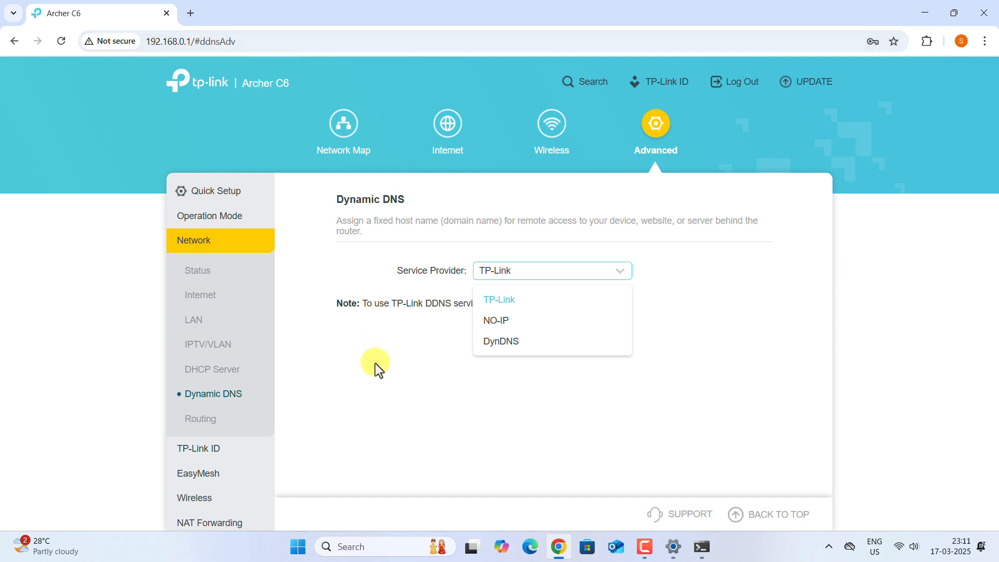
left_click_drag(375, 364, 380, 361)
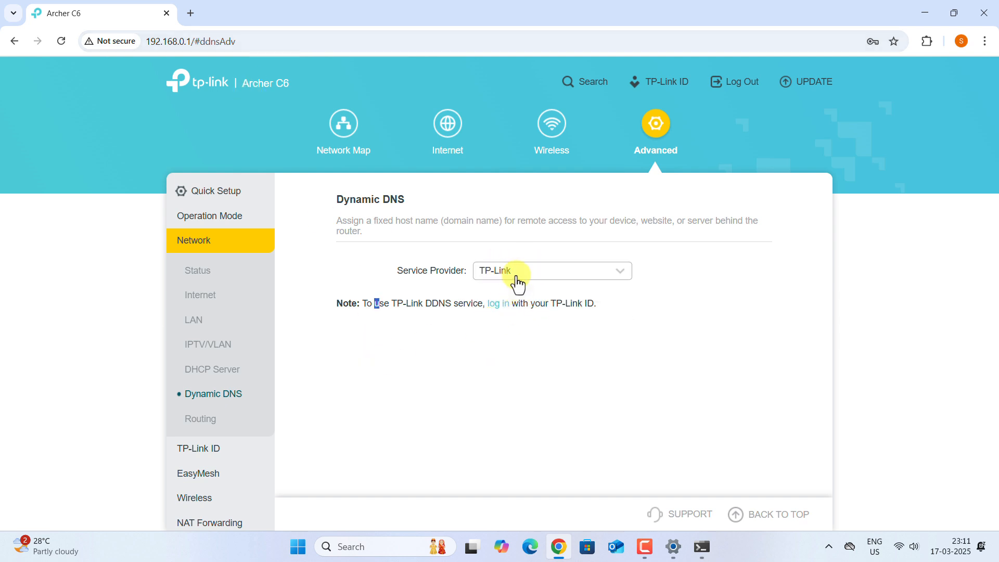
Step: Sign the router in to a TP-Link ID using the account email and password
left_click(497, 304)
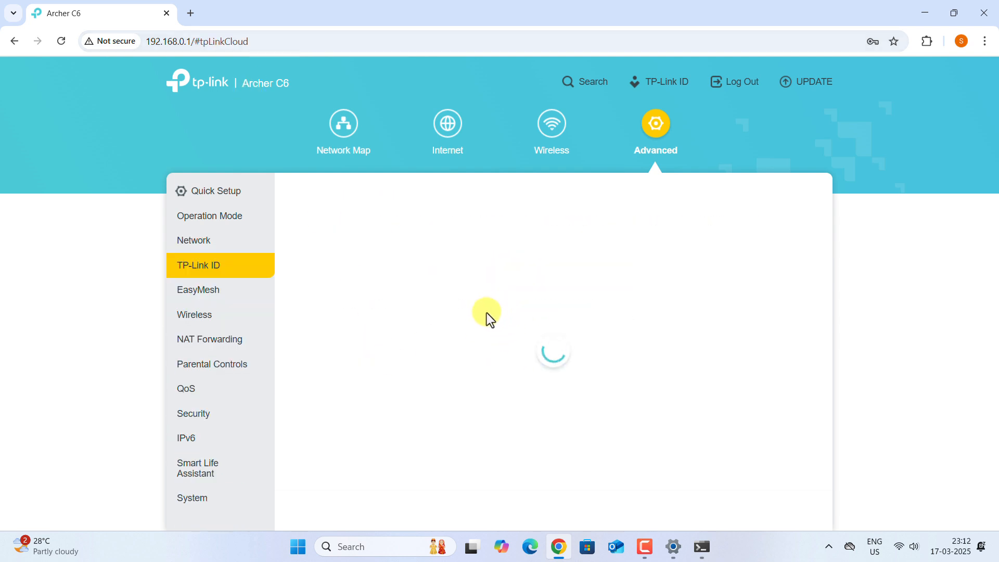
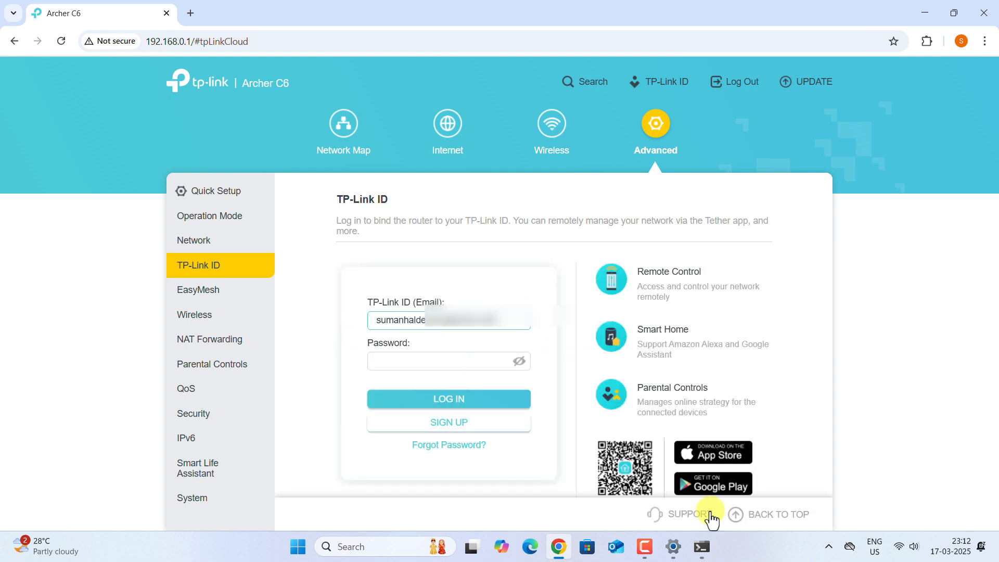
left_click(426, 358)
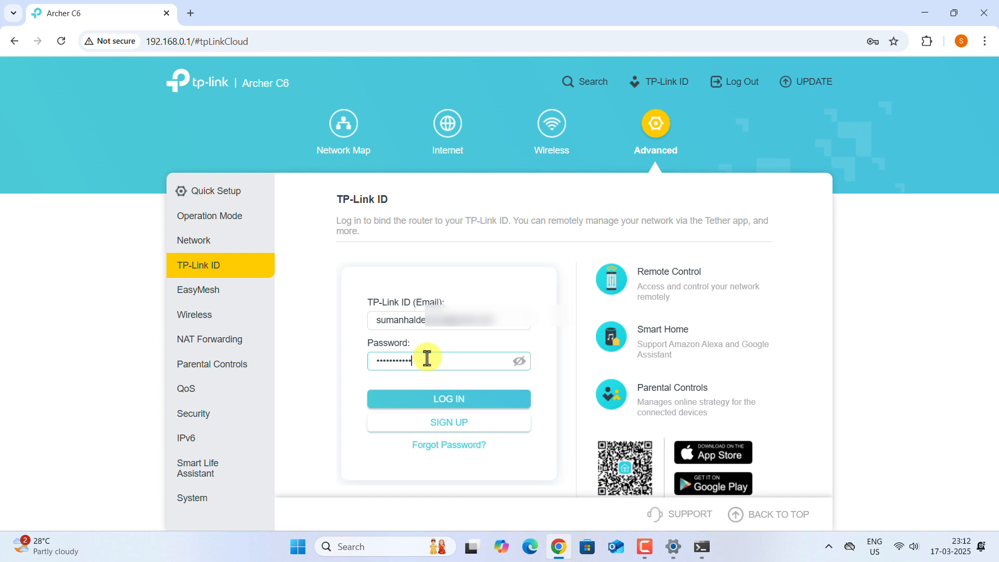
left_click(450, 399)
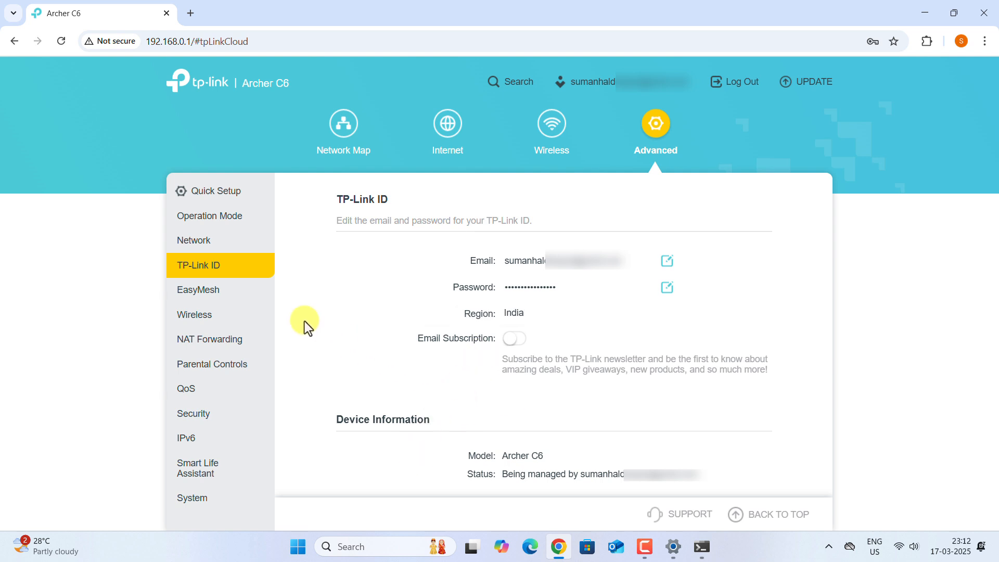
left_click(197, 245)
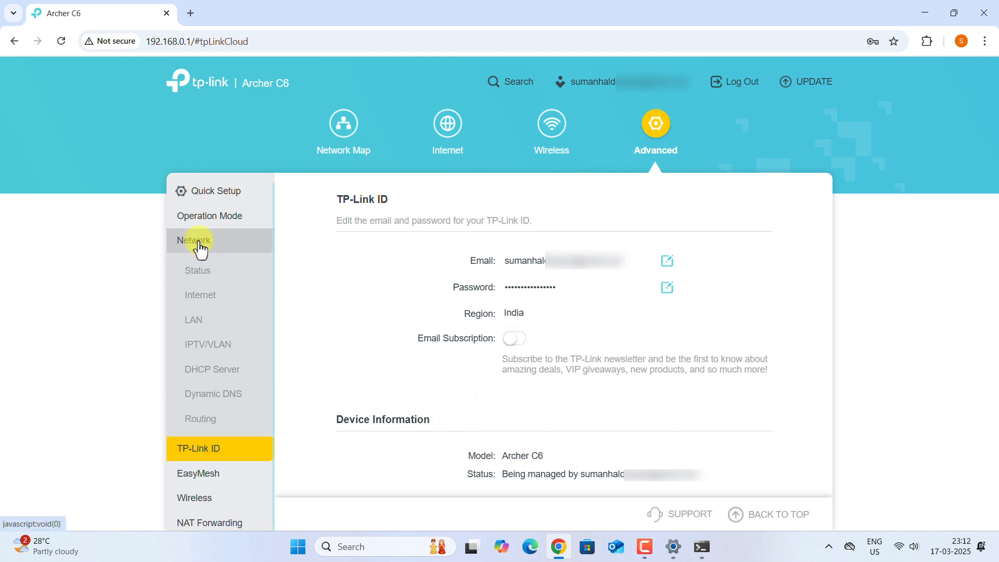
Step: Register the TP-Link DDNS domain 'msrdp1' (msrdp1.tplinkdns.com) and save it
left_click(207, 398)
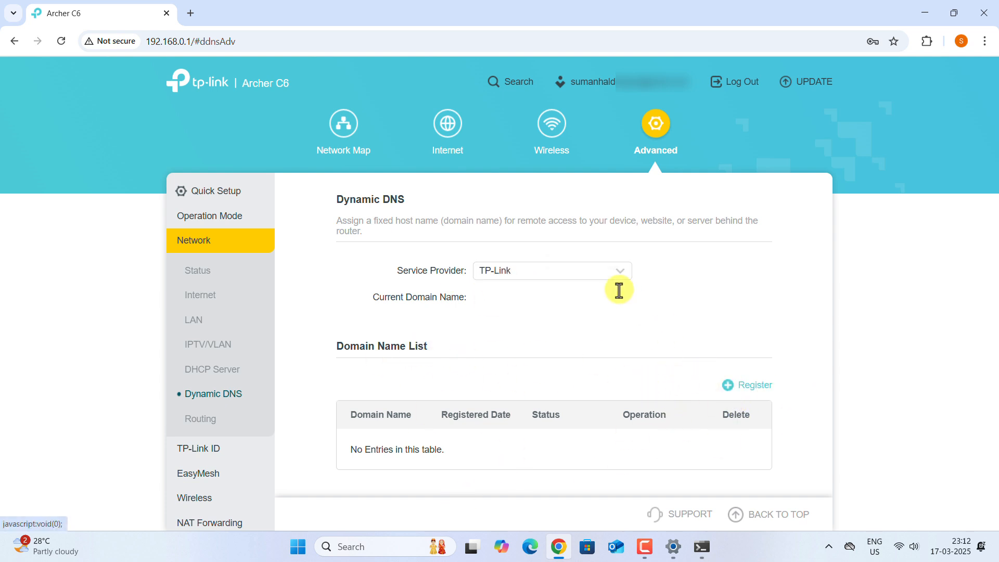
left_click(607, 275)
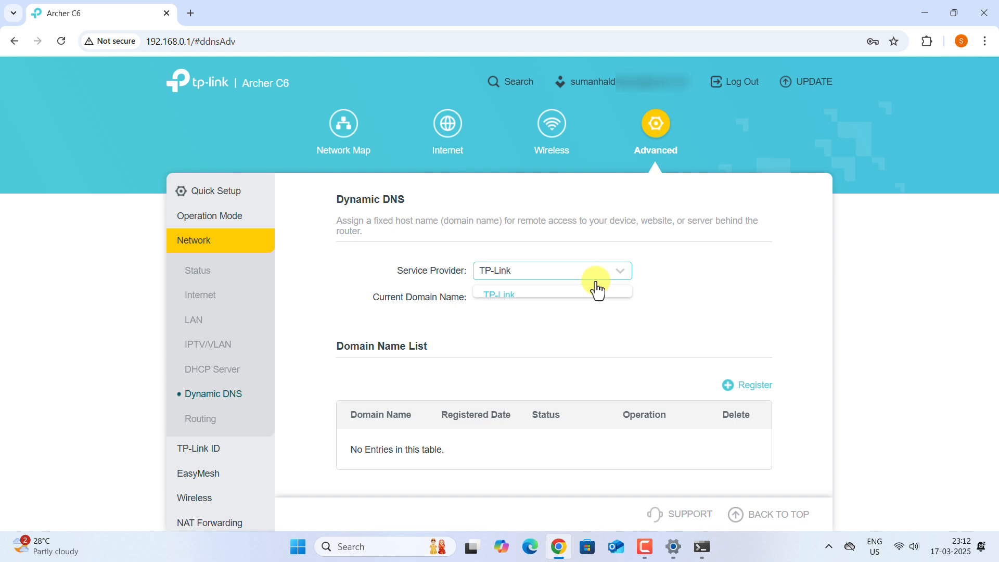
left_click(429, 312)
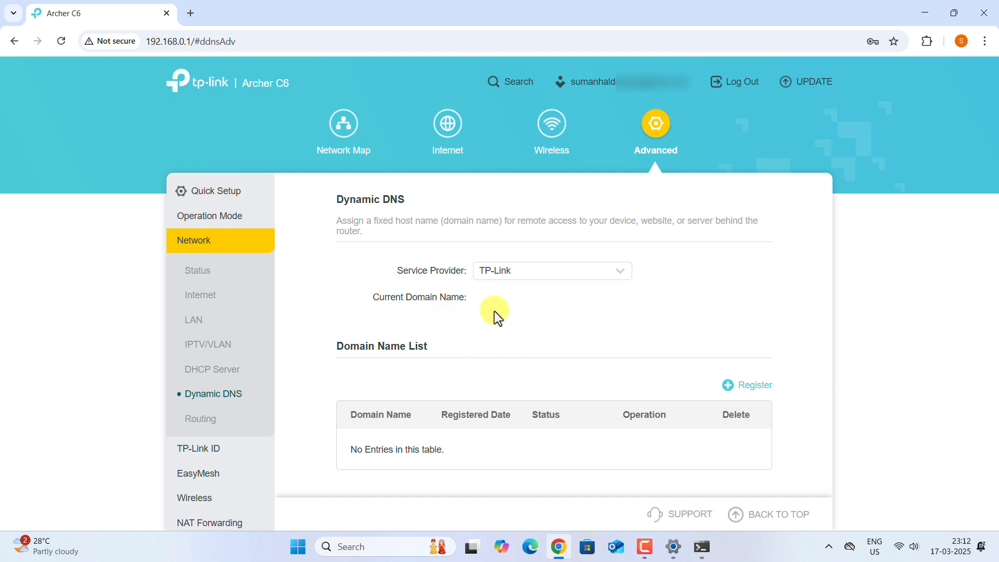
left_click(743, 391)
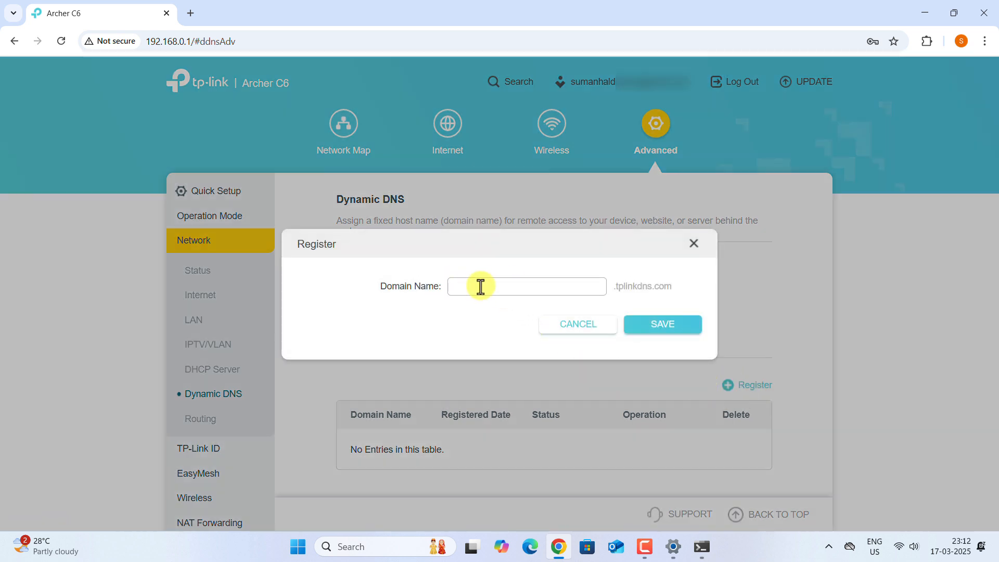
left_click(503, 287)
type("msrdp1")
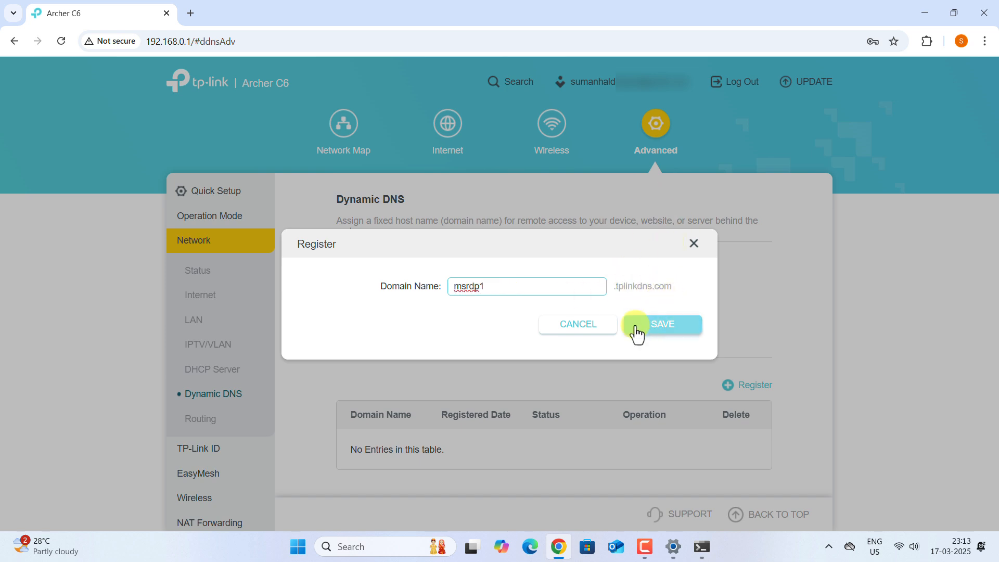
left_click(650, 329)
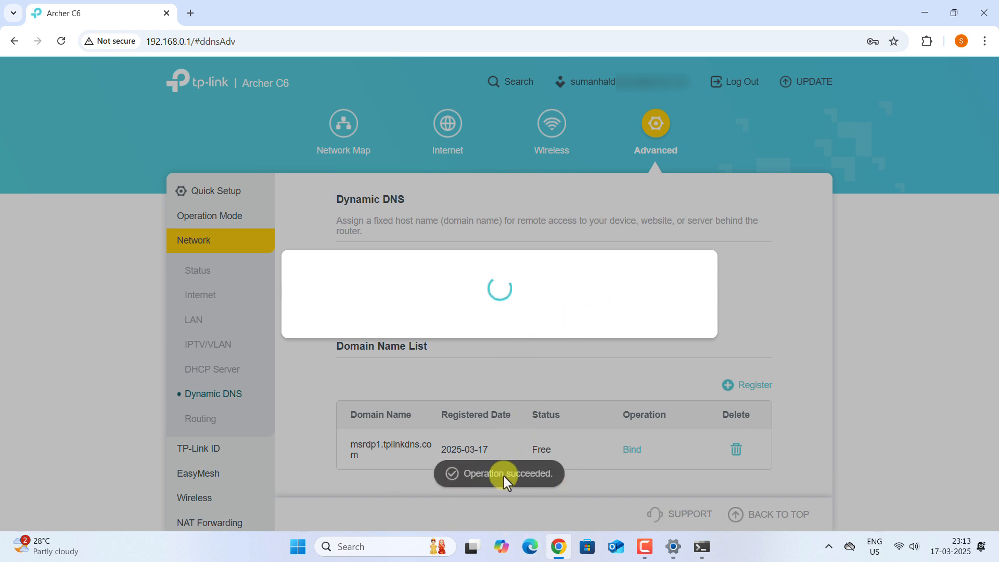
Step: Unbind and rebind msrdp1.tplinkdns.com, copy the domain name, and show the desktop
scroll(537, 394, "down", 1)
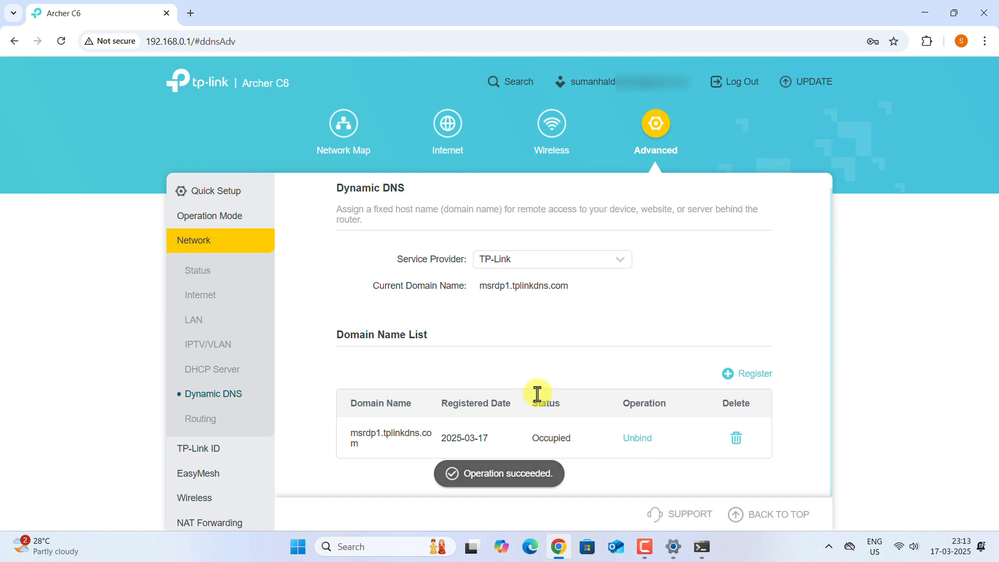
left_click_drag(351, 433, 380, 433)
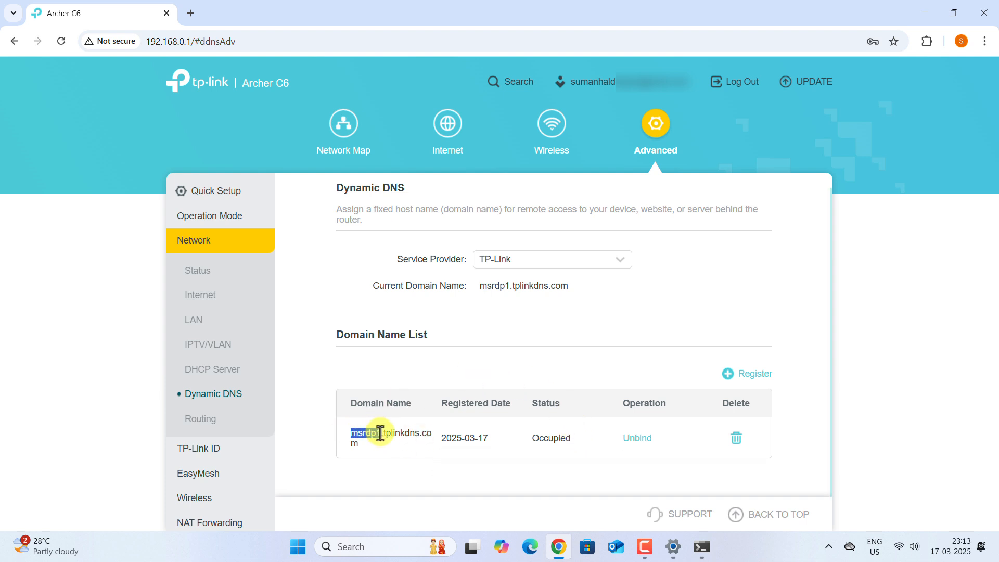
left_click(650, 446)
left_click(639, 442)
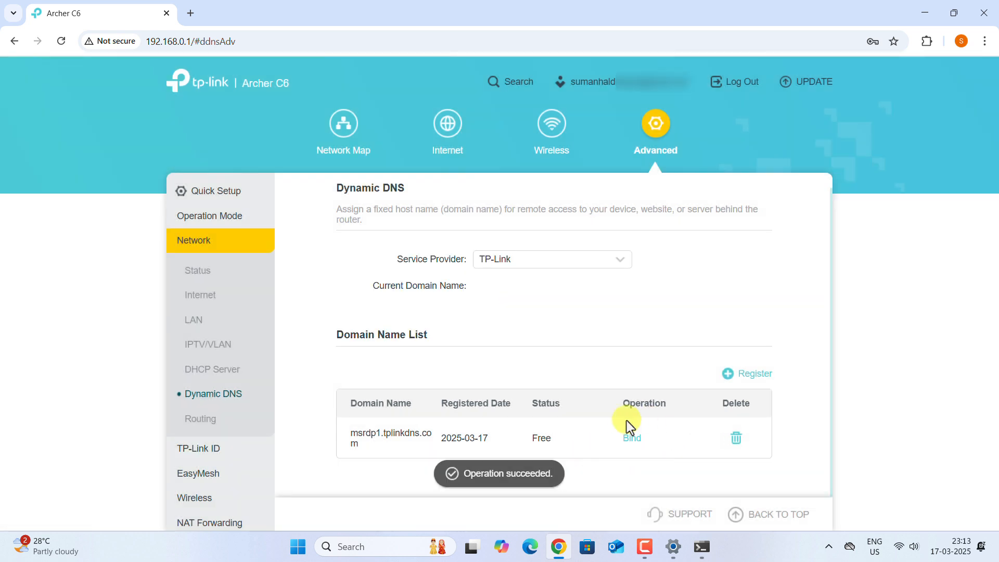
left_click(633, 439)
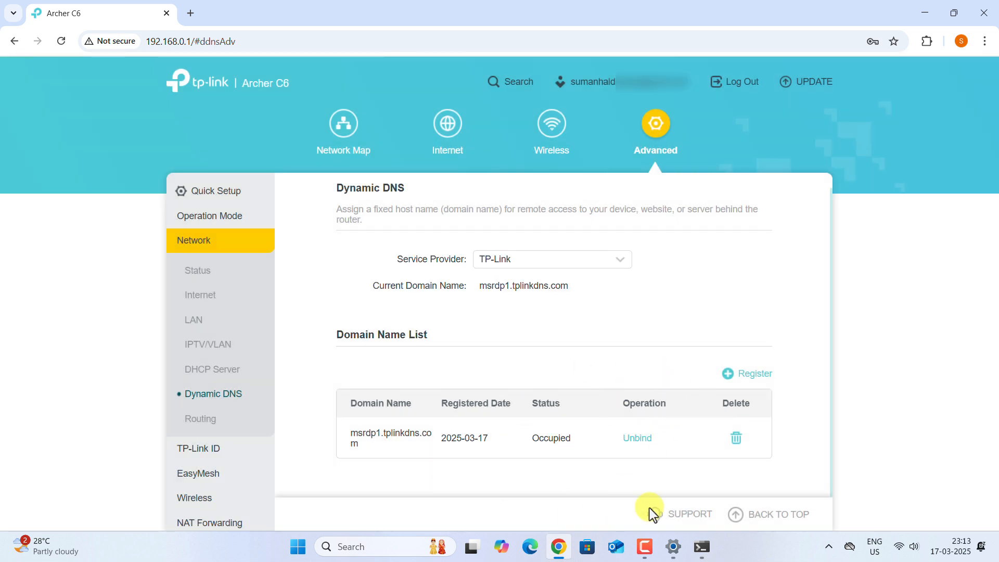
triple_click(359, 435)
key("ctrl+c")
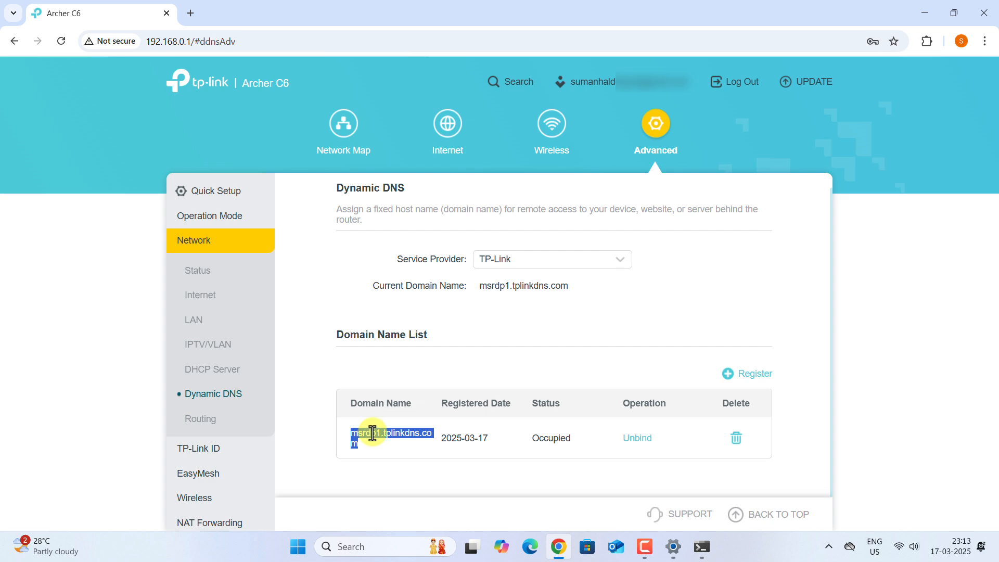
left_click(997, 548)
Step: Create a new text document on the desktop and paste msrdp1.tplinkdns.com into it in Notepad
right_click(489, 164)
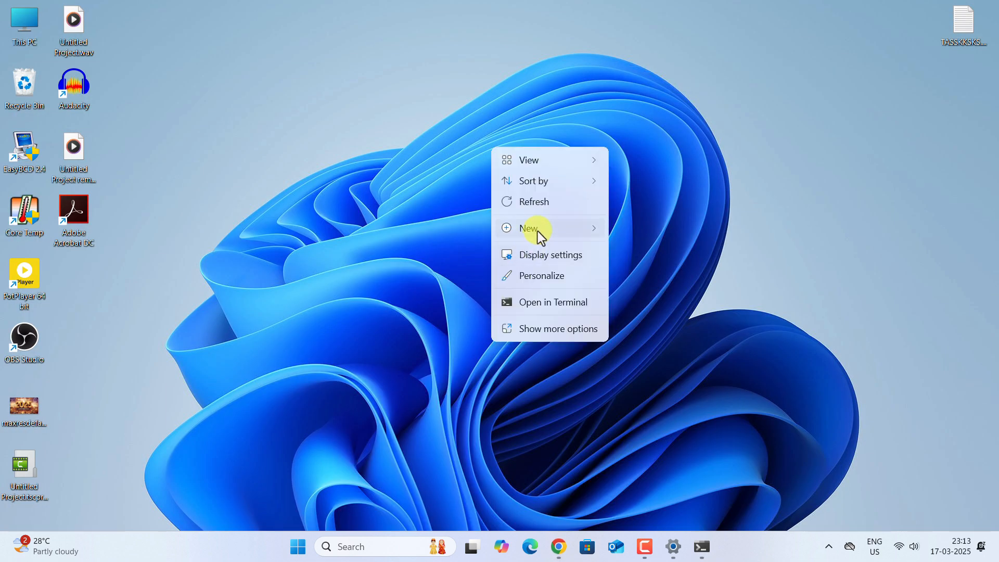
mouse_move(537, 231)
left_click(650, 292)
left_click(525, 155)
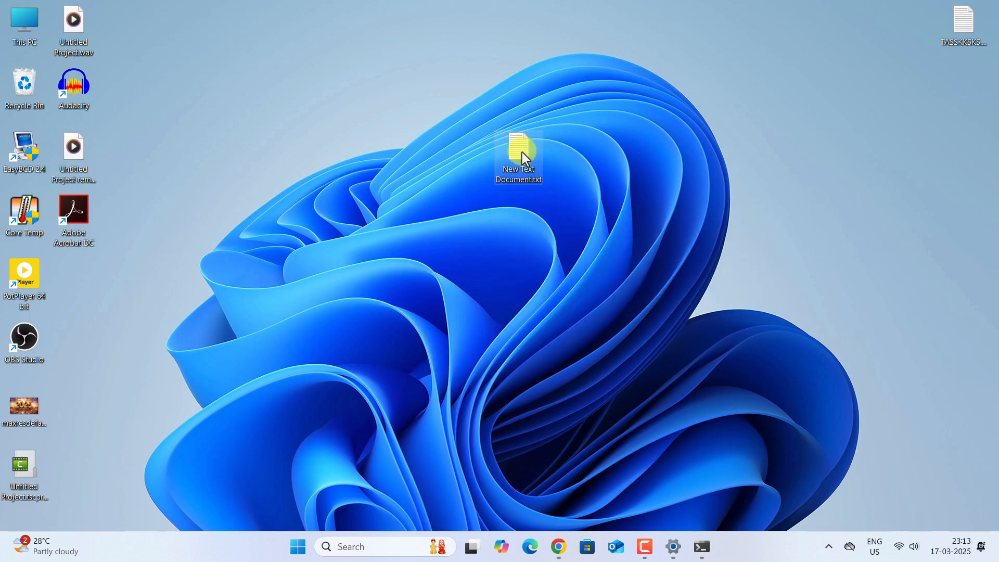
double_click(522, 152)
key("ctrl+v")
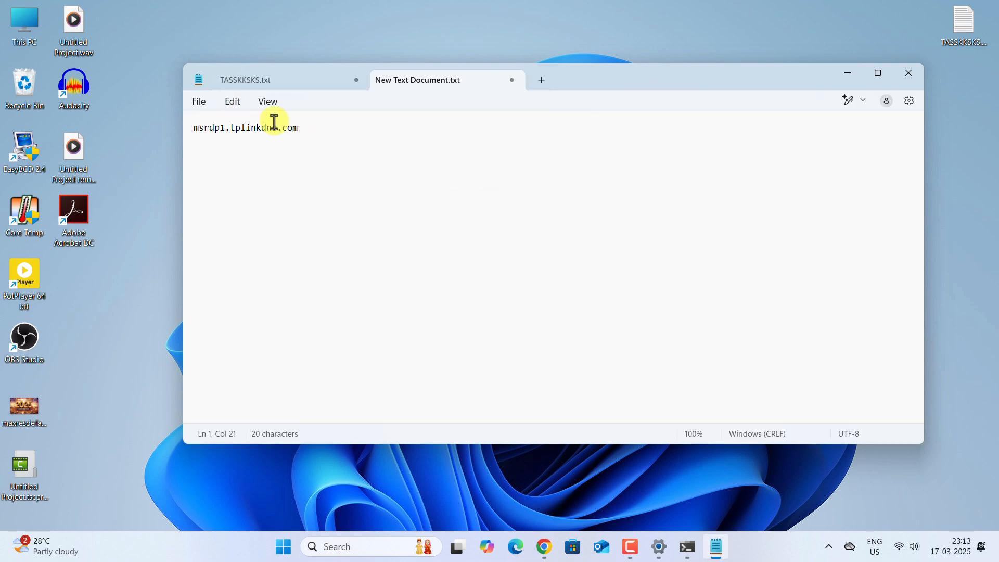
left_click_drag(295, 125, 190, 126)
left_click(232, 157)
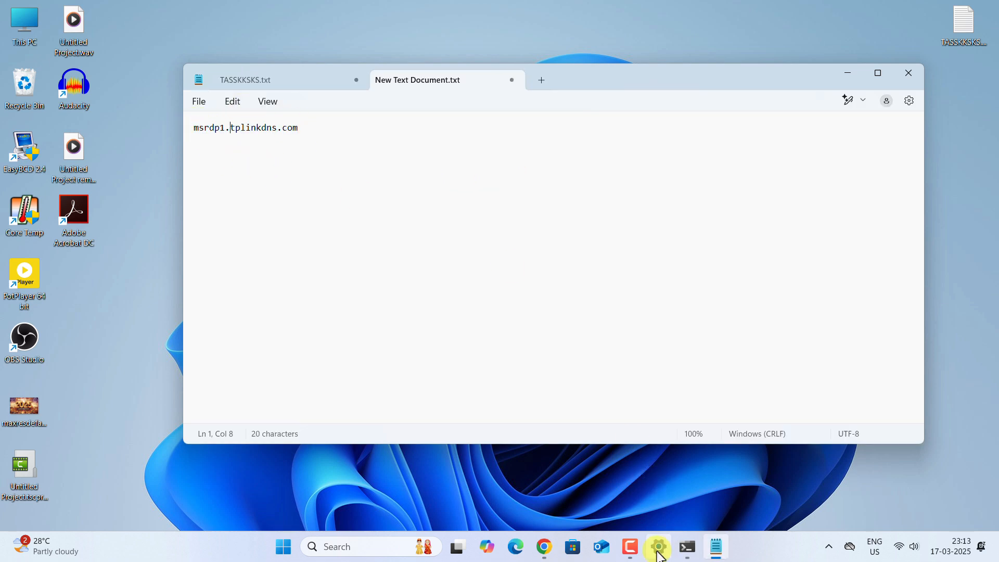
Step: Copy the router's internet IP and paste it above the domain, separated by a blank line
left_click(545, 546)
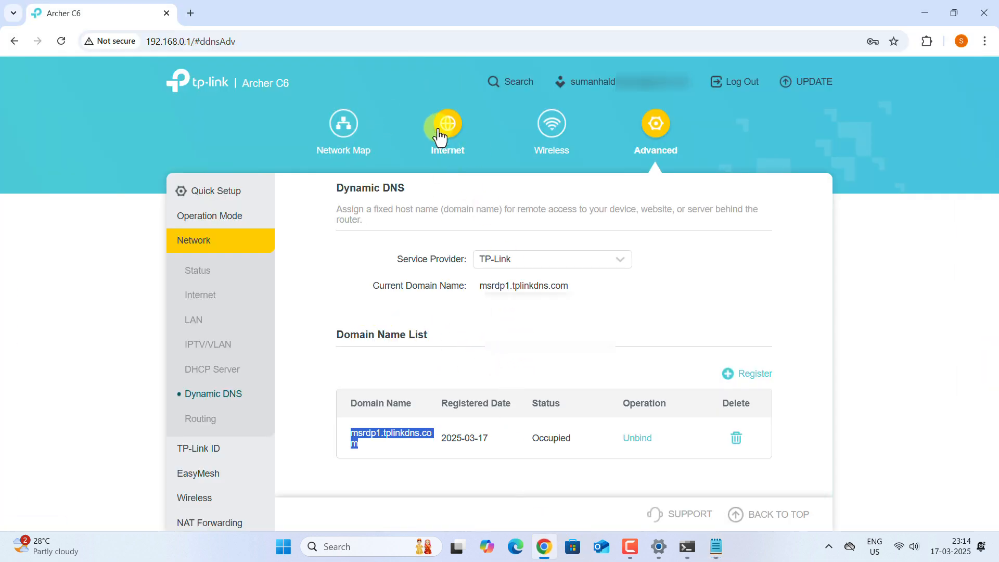
left_click(441, 134)
left_click(416, 304)
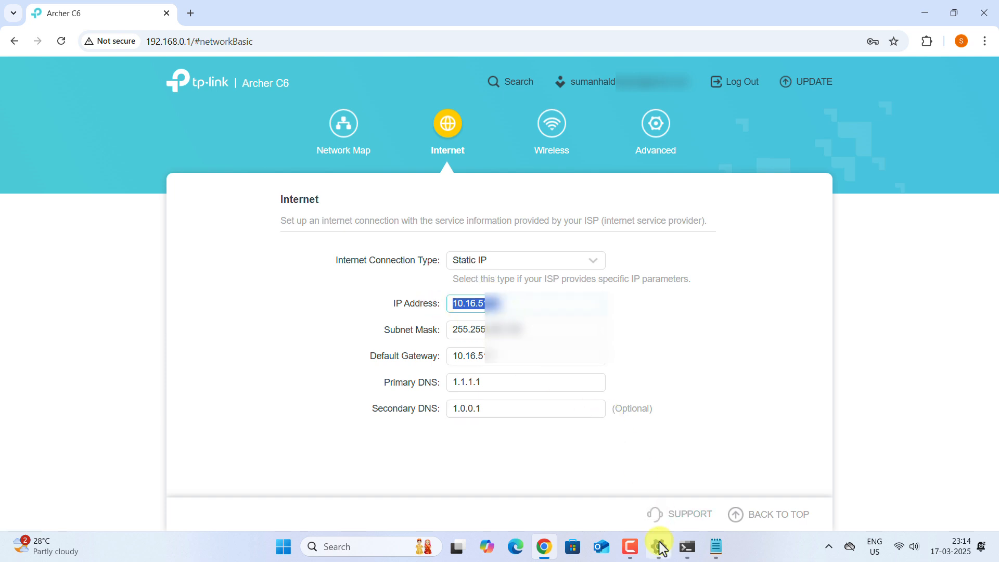
left_click(716, 546)
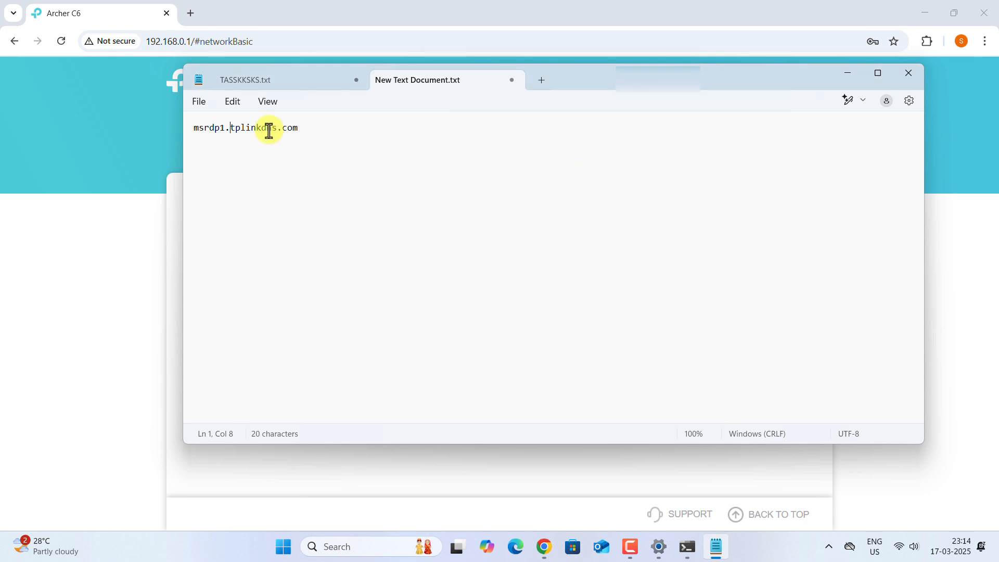
left_click(196, 184)
key("ctrl+v")
key("Return")
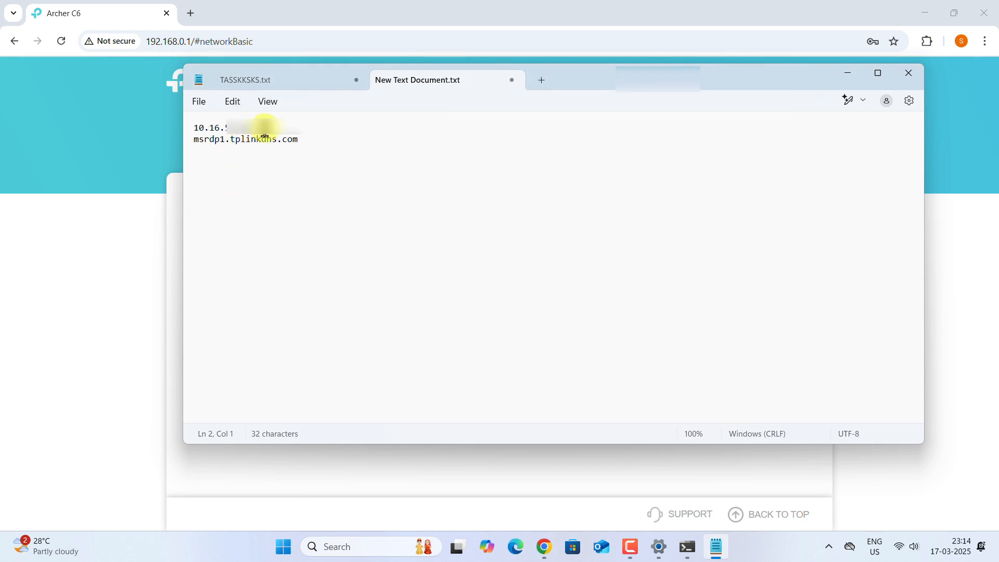
left_click(264, 133)
key("Return")
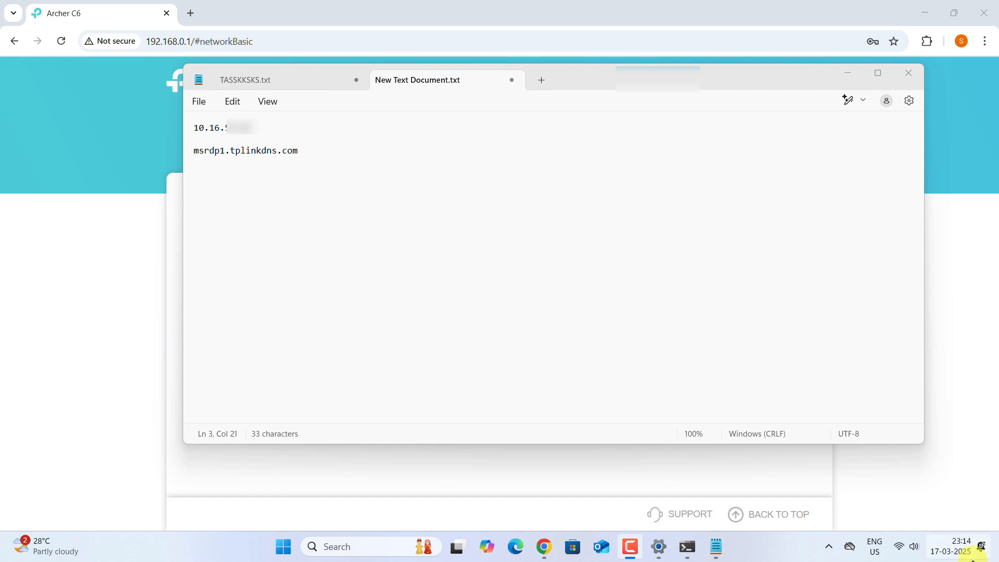
Step: Check the Wi-Fi network list in Quick Settings and briefly open the Start menu
left_click(906, 546)
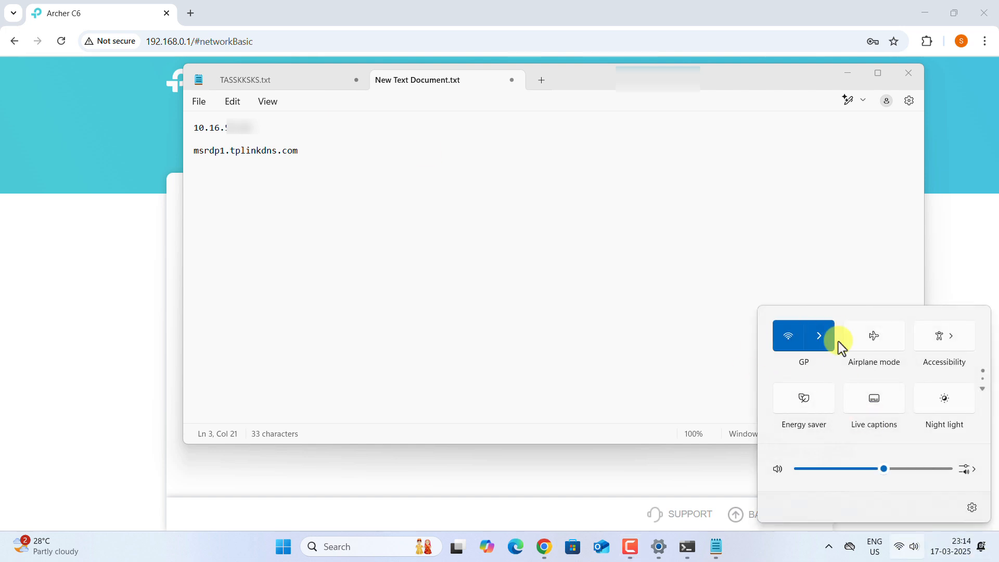
left_click(812, 341)
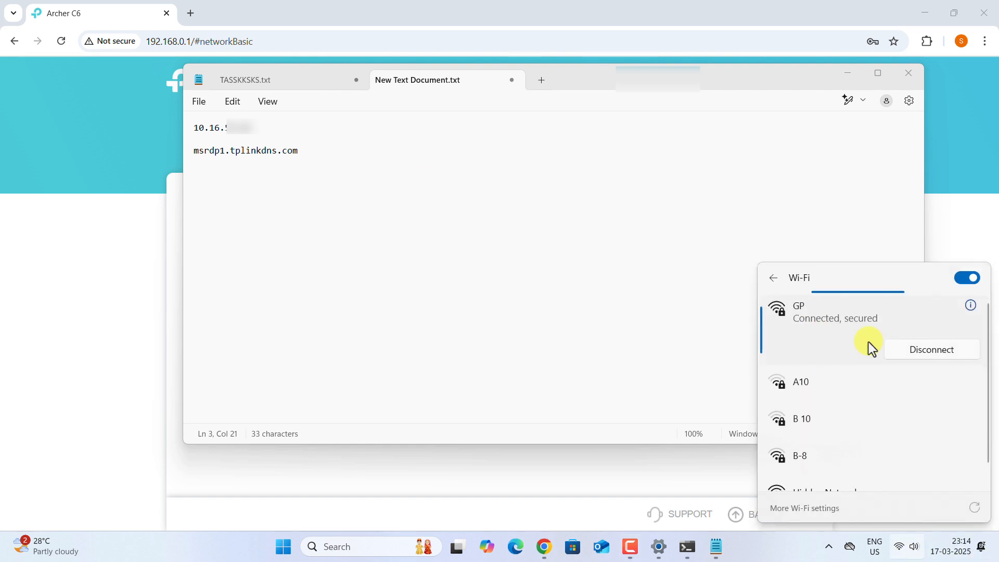
left_click(920, 556)
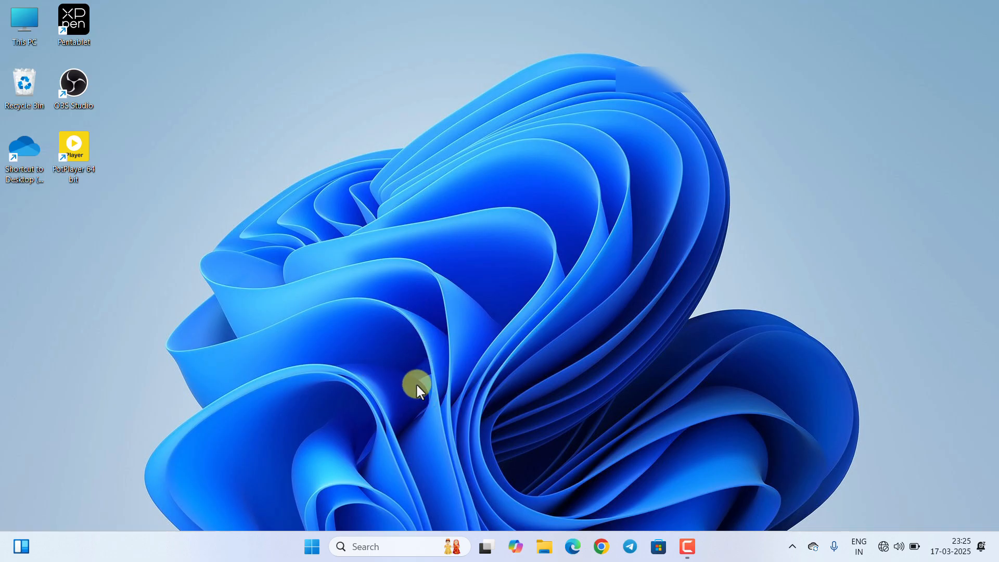
left_click(312, 546)
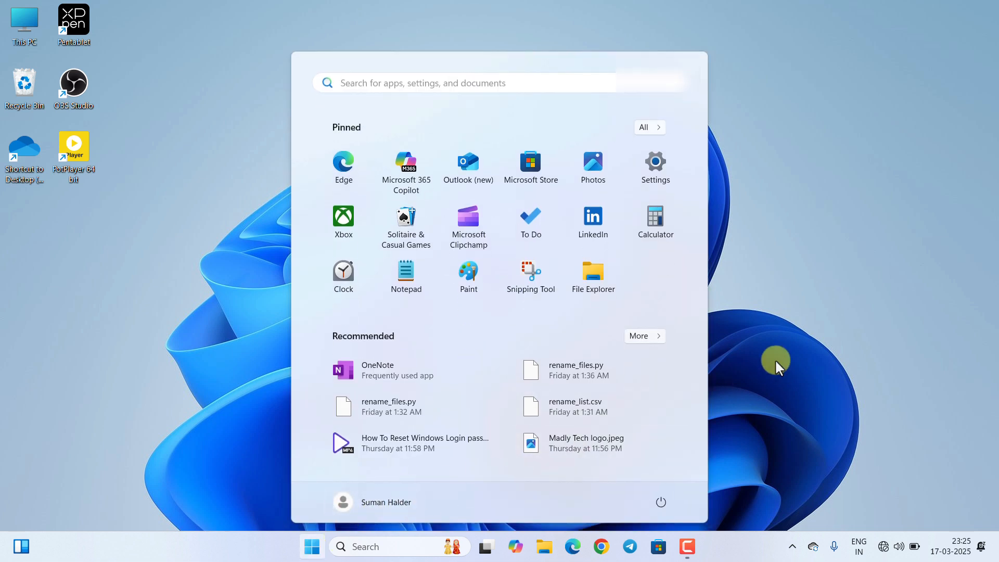
left_click(775, 359)
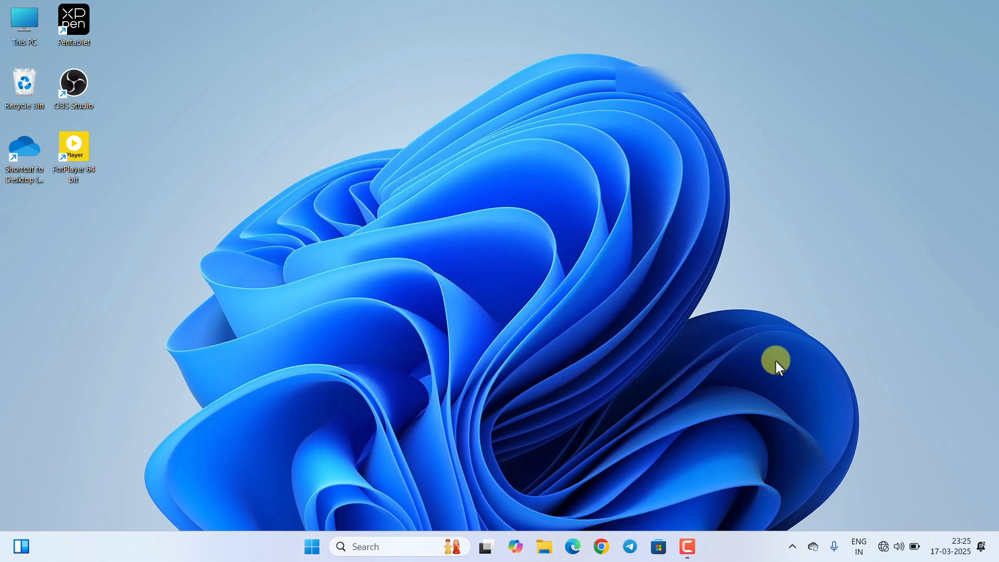
Step: Review the available Wi-Fi networks again, then go to the taskbar search box
left_click(887, 547)
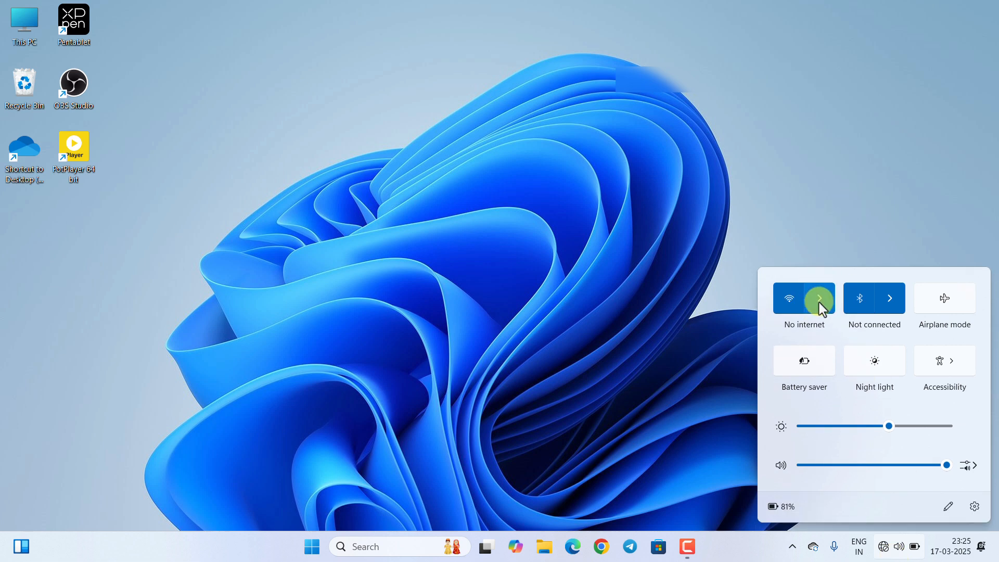
left_click(818, 301)
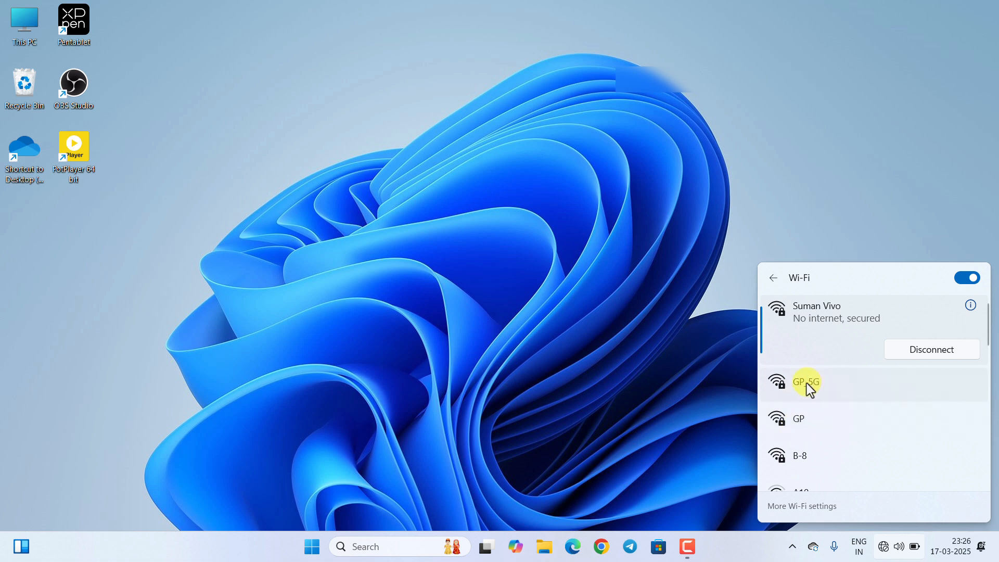
left_click(607, 376)
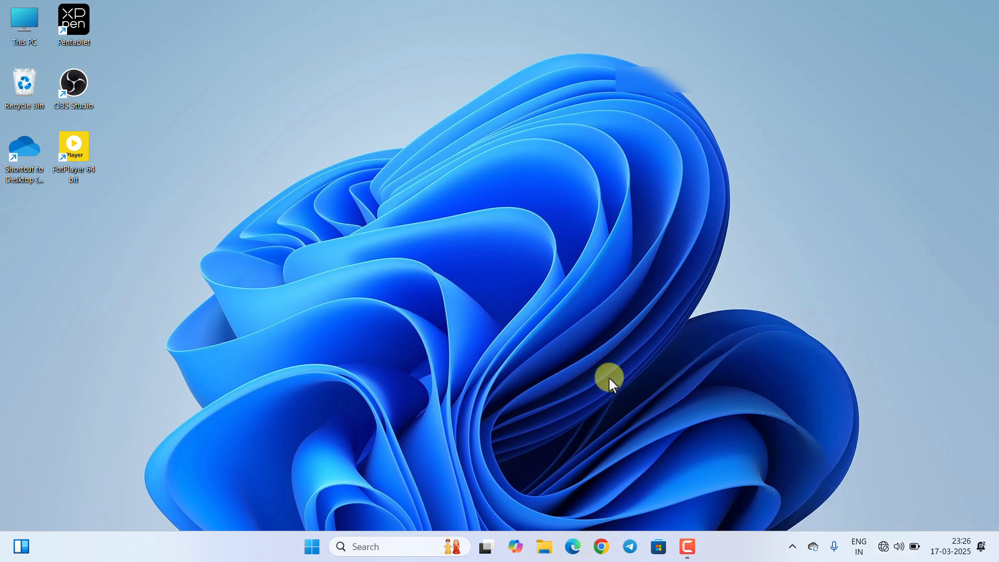
left_click(364, 544)
Step: Search 'remote', launch Remote Desktop Connection, and enter msrdp1.tplinkdns.com as the computer
type("re")
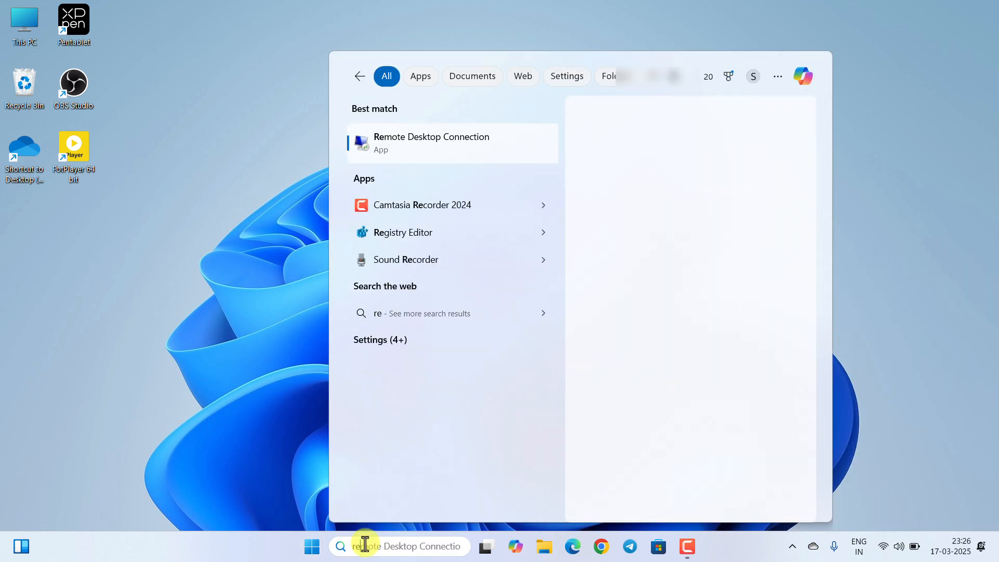
type("mote")
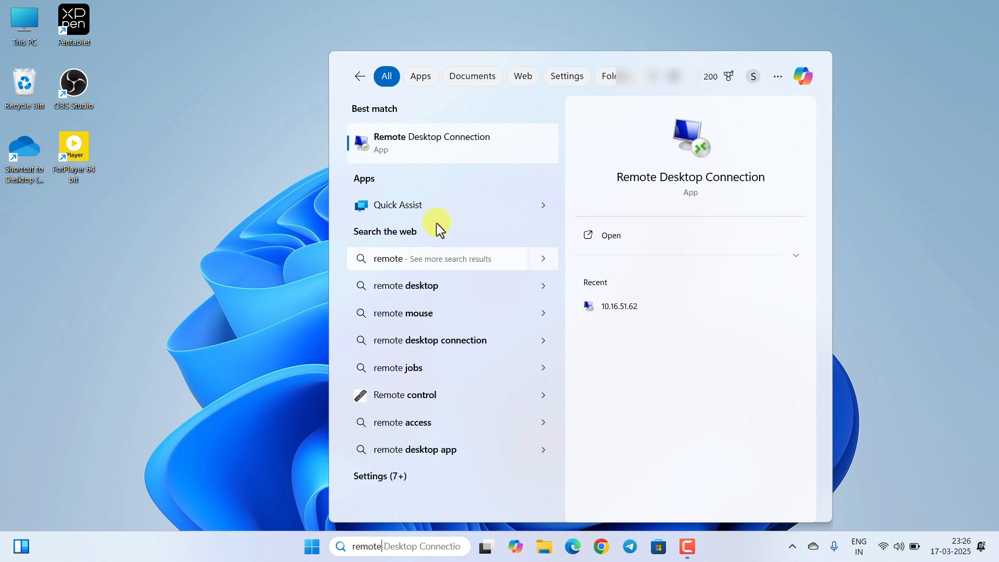
left_click(421, 135)
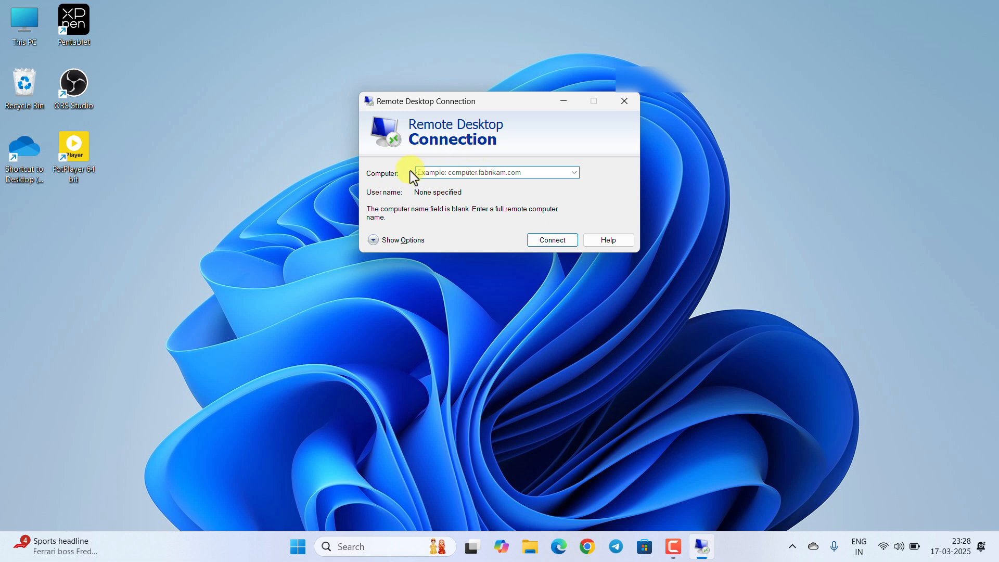
left_click(445, 172)
type("10.16.5")
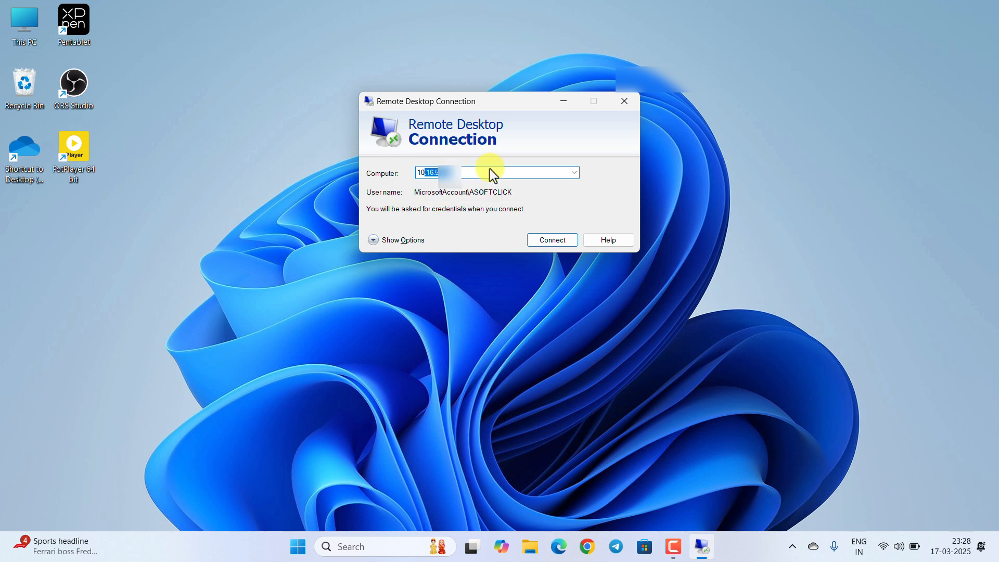
left_click(437, 172)
left_click_drag(437, 172, 415, 175)
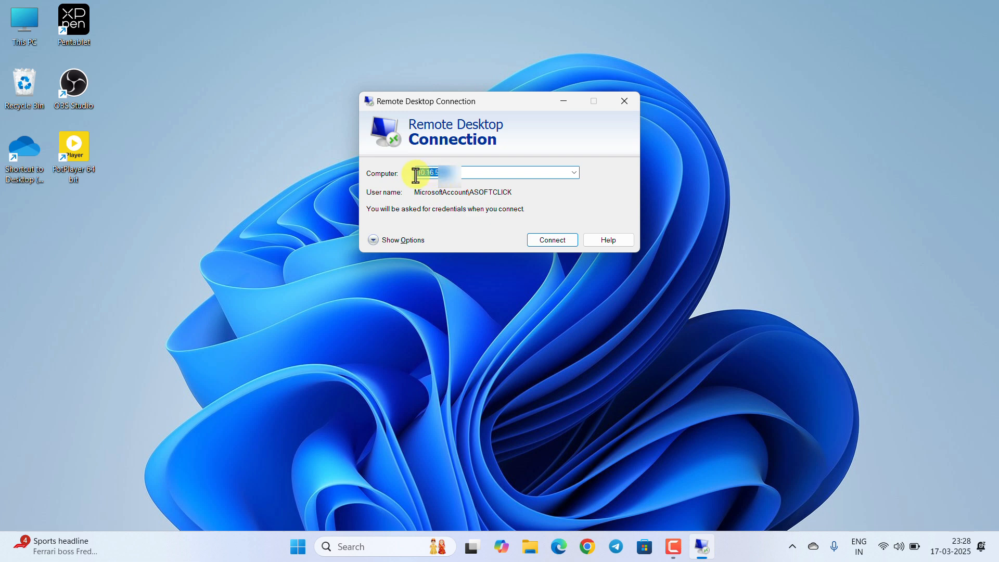
type("msrp")
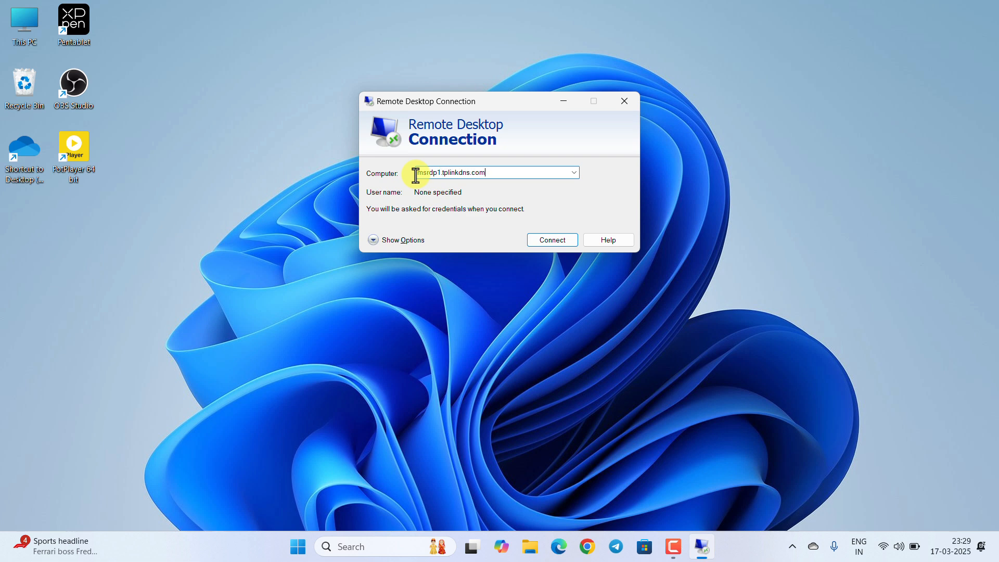
Step: Set server authentication failure handling to 'Connect and don't warn me' under Advanced options
left_click(374, 240)
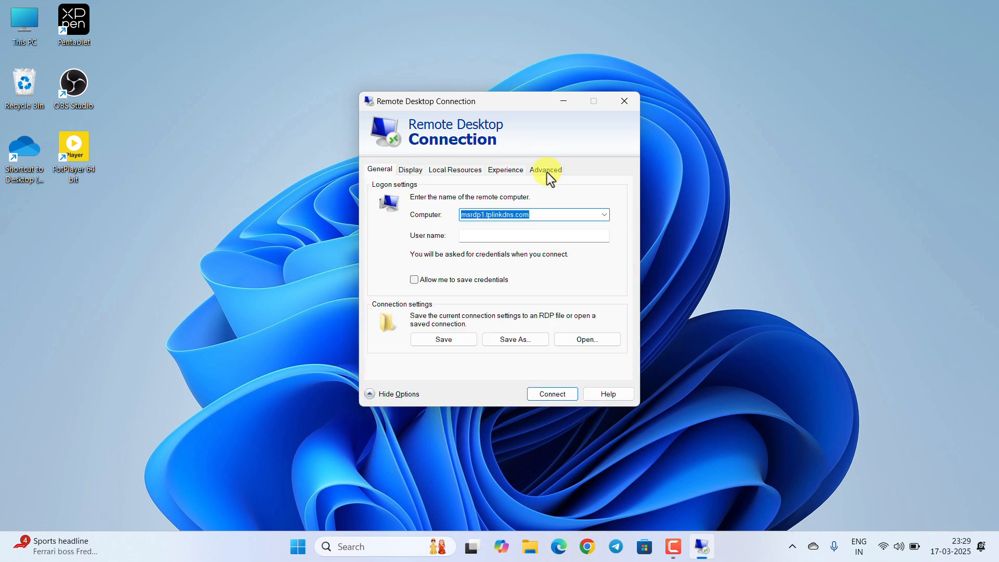
left_click(547, 172)
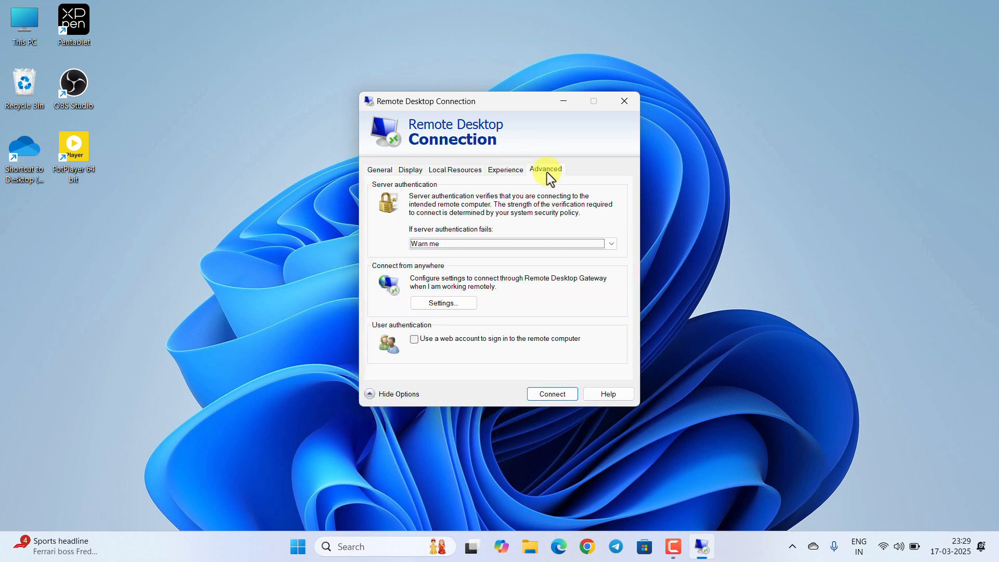
left_click(446, 242)
left_click(456, 256)
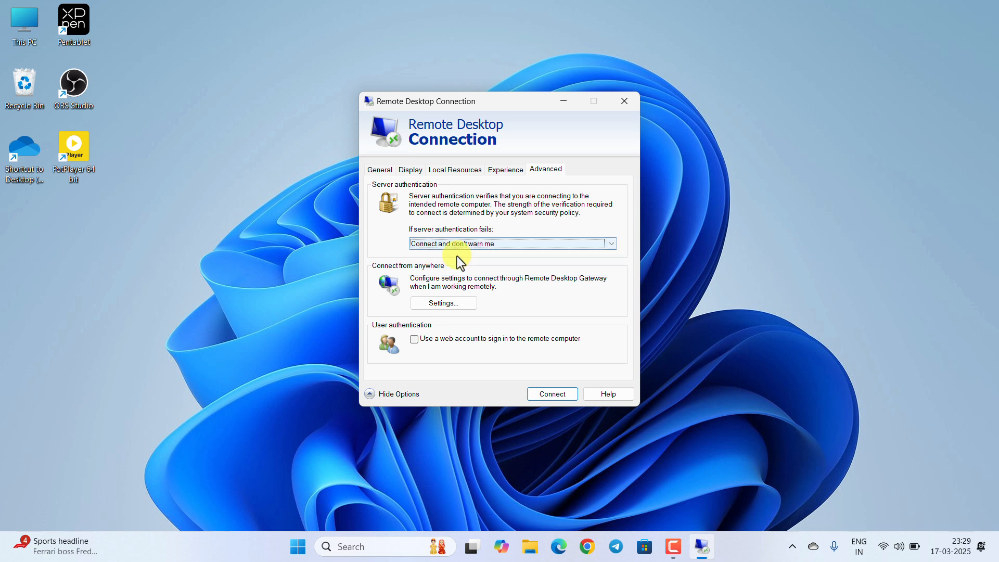
Step: Enter the user name, allow saving credentials, and save the connection settings
left_click(381, 169)
left_click(487, 234)
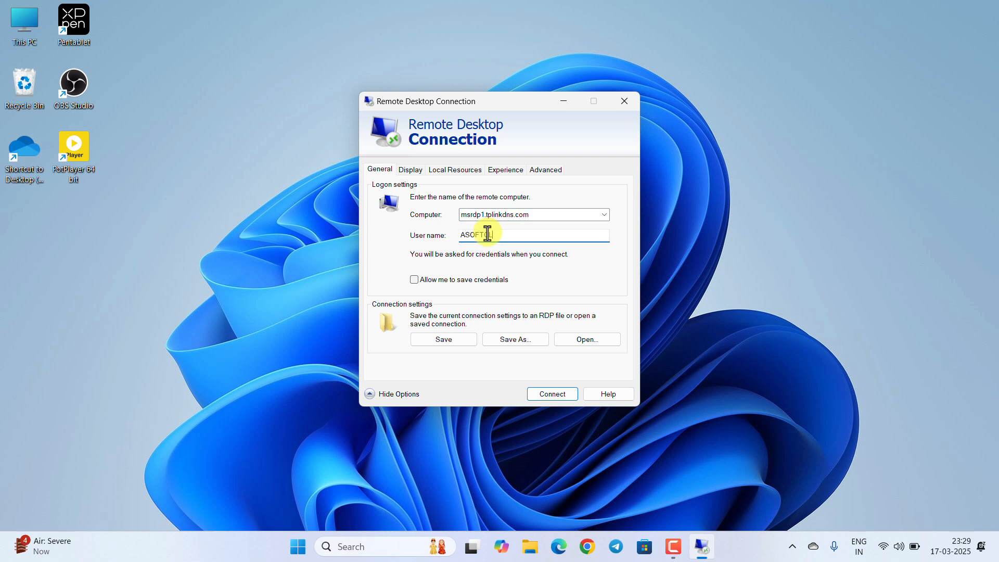
left_click(415, 281)
left_click(442, 339)
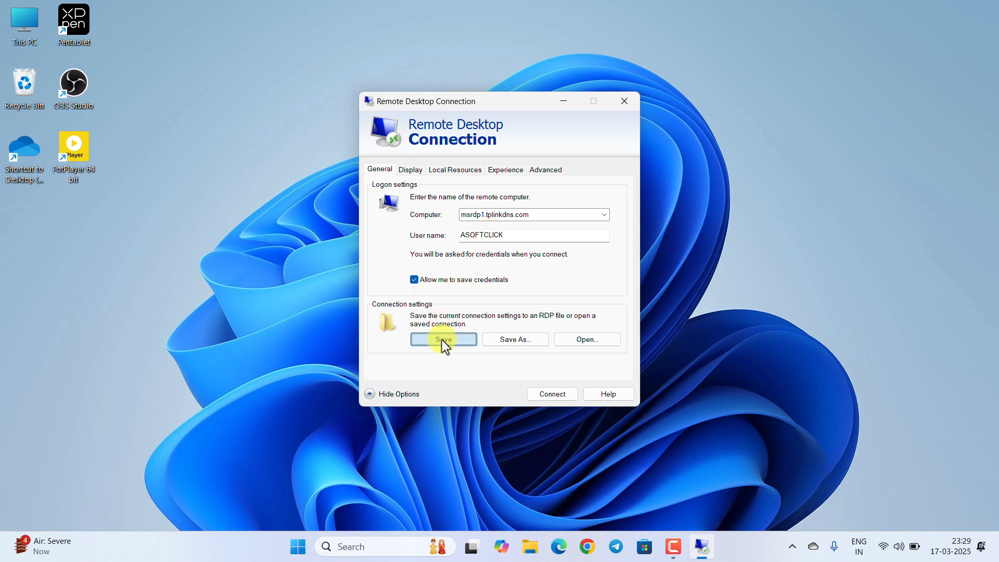
Step: Connect to the host by its IP address and sign in with the account password
left_click(553, 392)
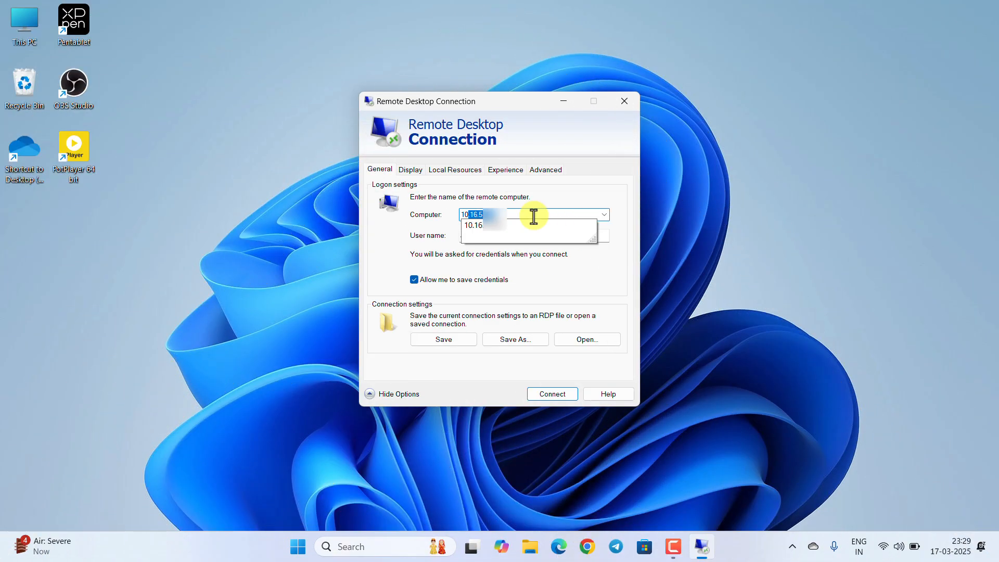
left_click(534, 212)
type("5")
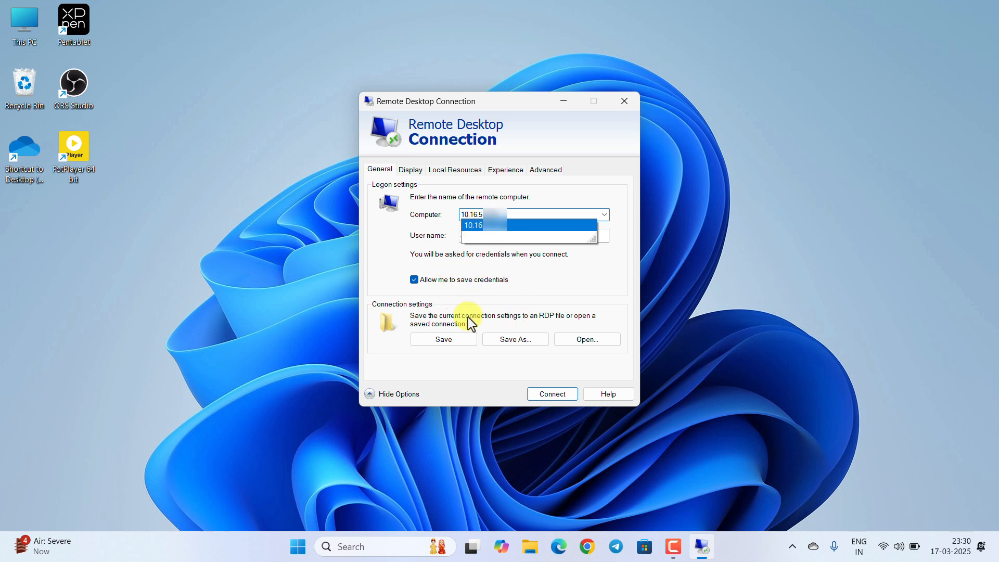
left_click(540, 395)
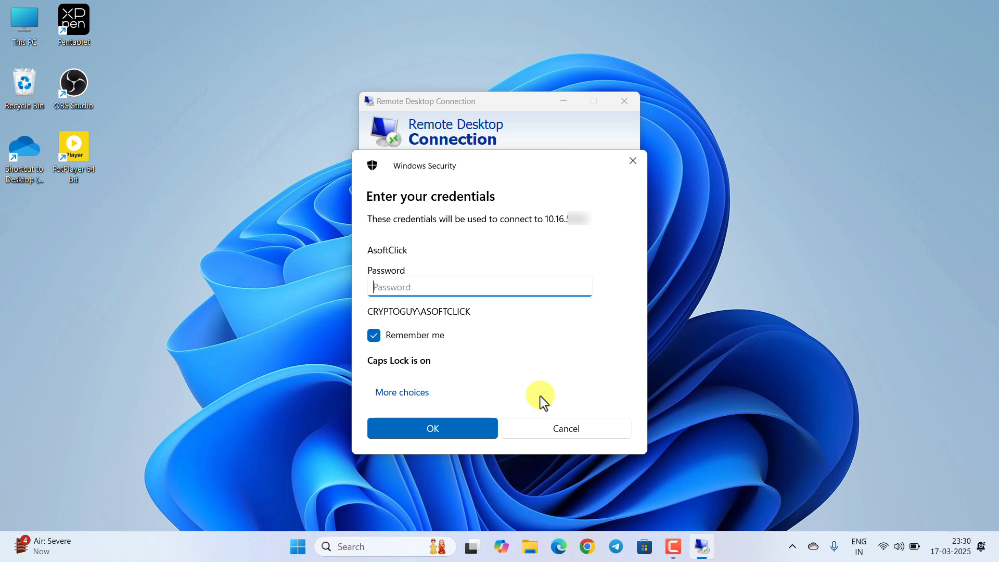
type("••••")
key("Caps_Lock")
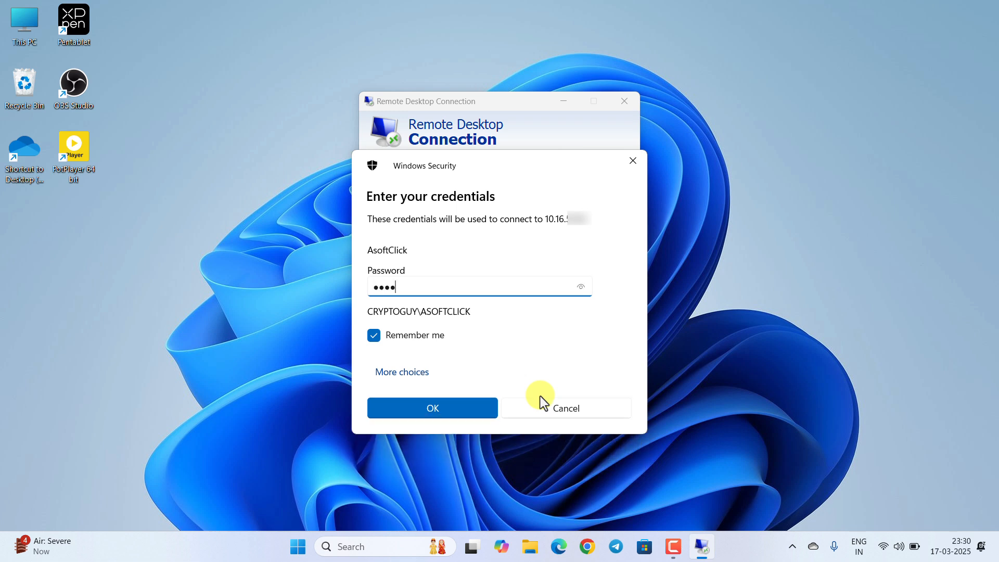
left_click(480, 411)
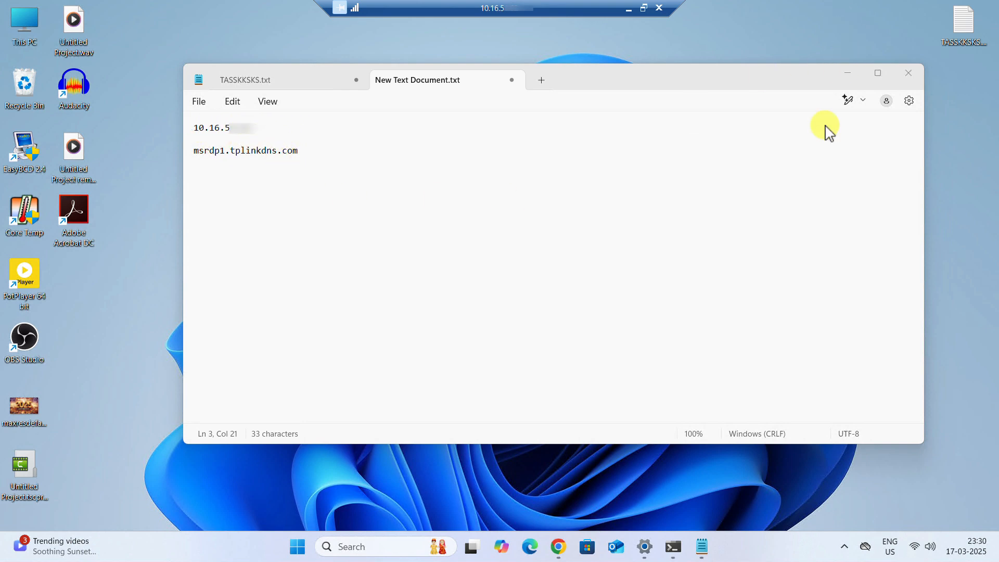
Step: Open the remote PC's Accounts settings and close the remote Command Prompt
left_click(644, 547)
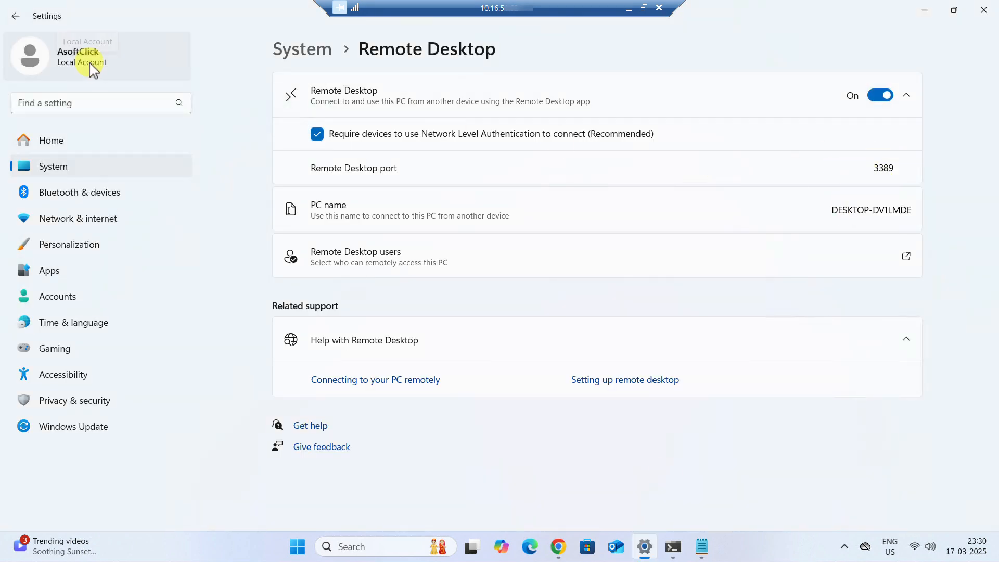
left_click(91, 65)
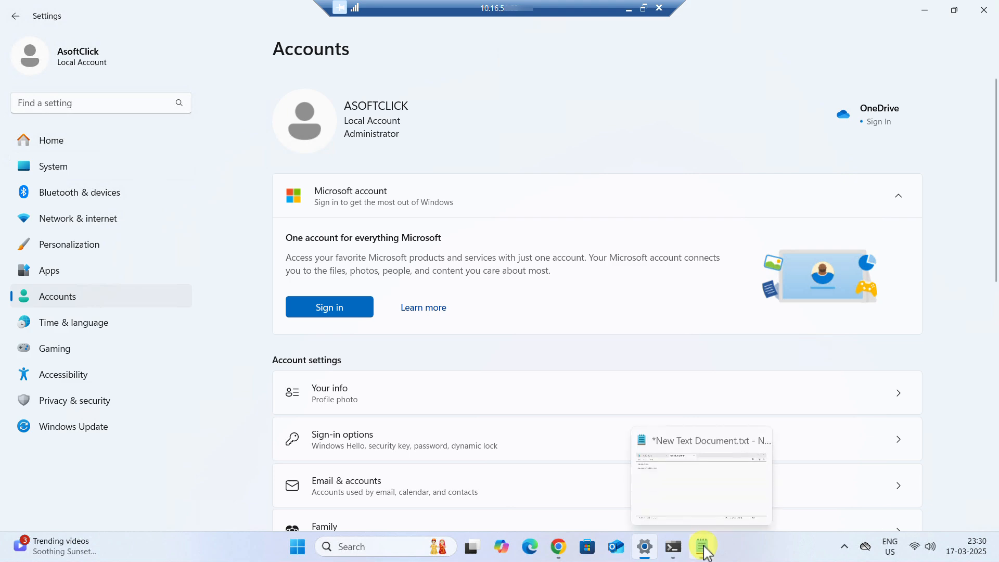
left_click(673, 548)
scroll(310, 322, "up", 1)
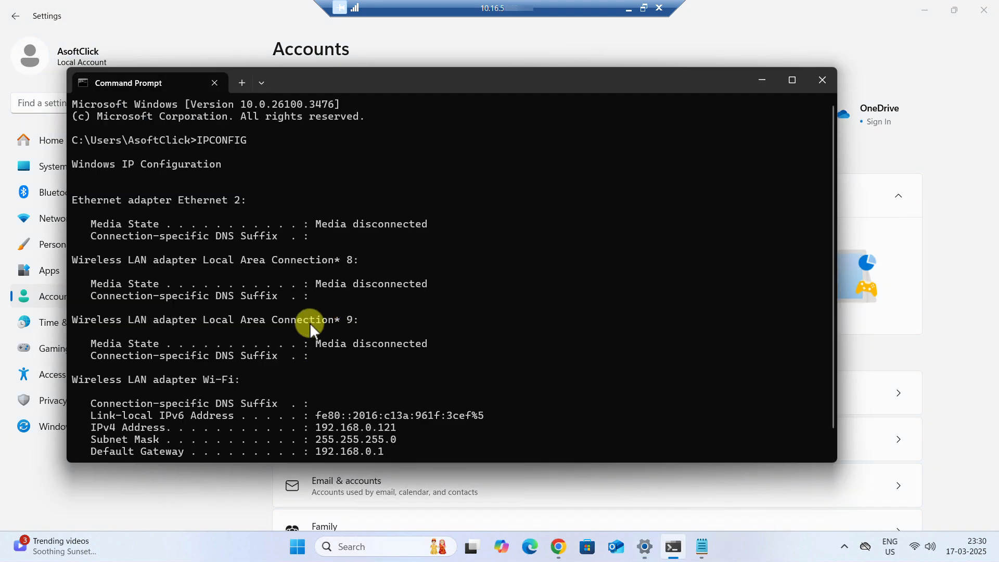
left_click(821, 80)
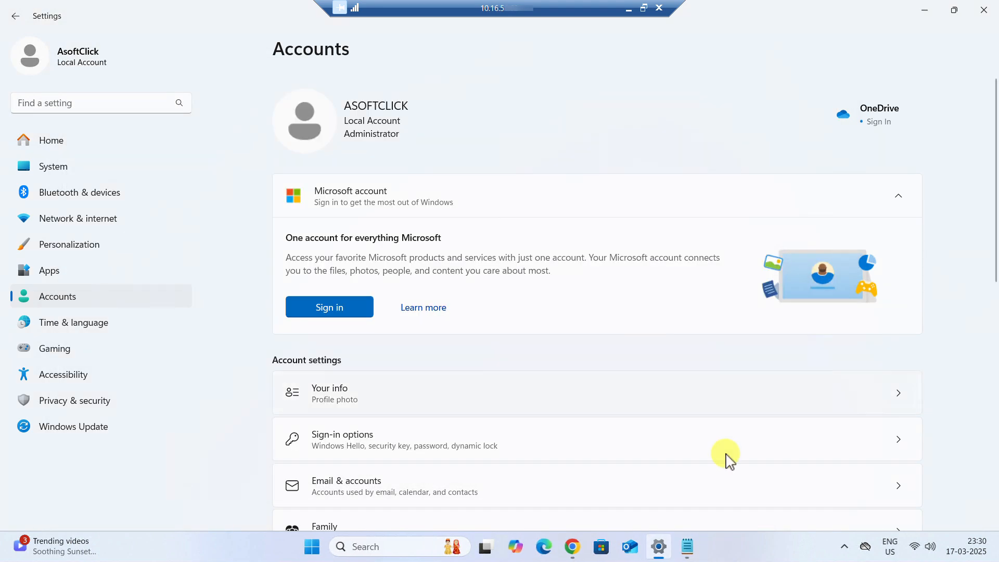
Step: Close the remote Notepad and minimize the Remote Desktop session window
left_click(686, 547)
left_click(910, 79)
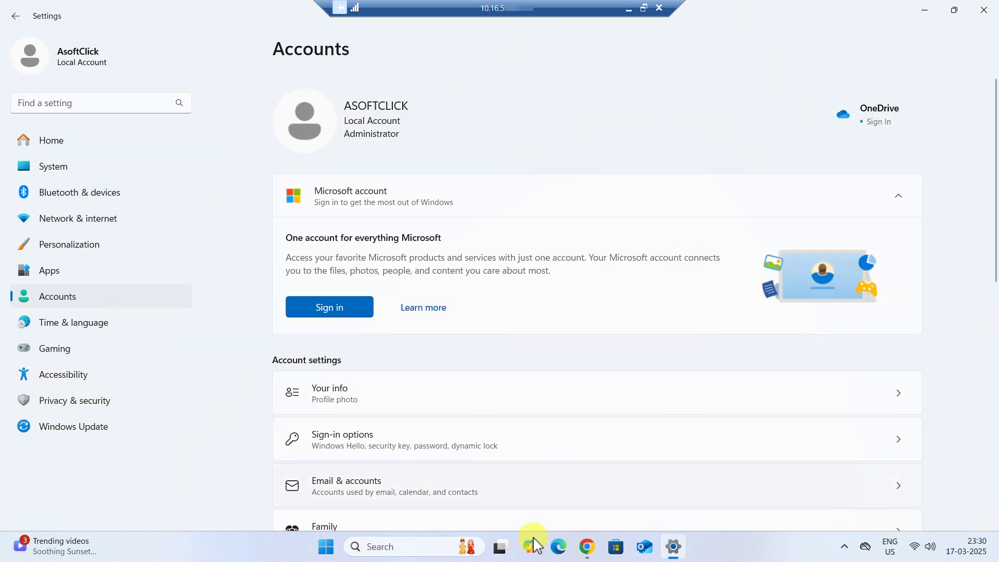
left_click(586, 546)
left_click(586, 546)
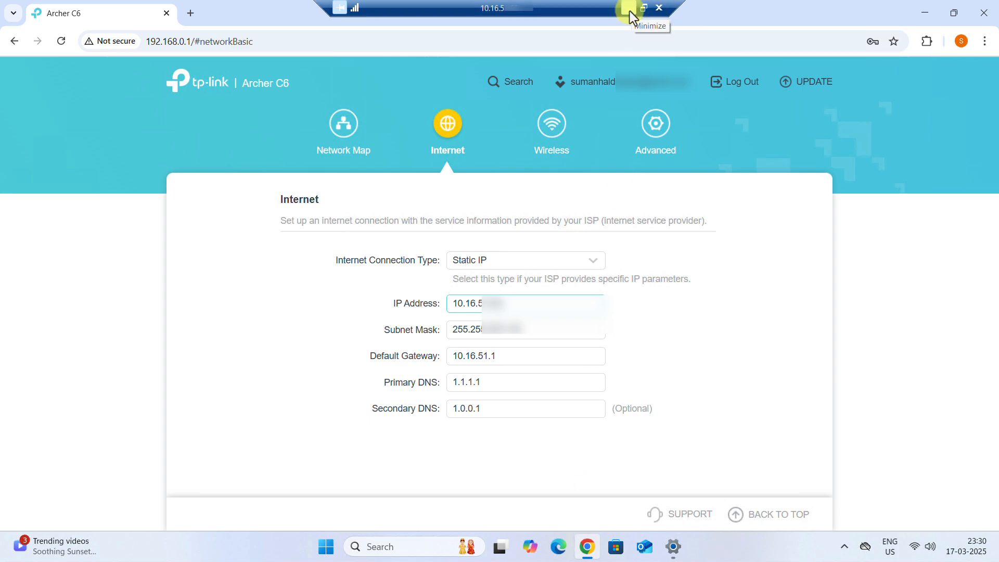
left_click(629, 11)
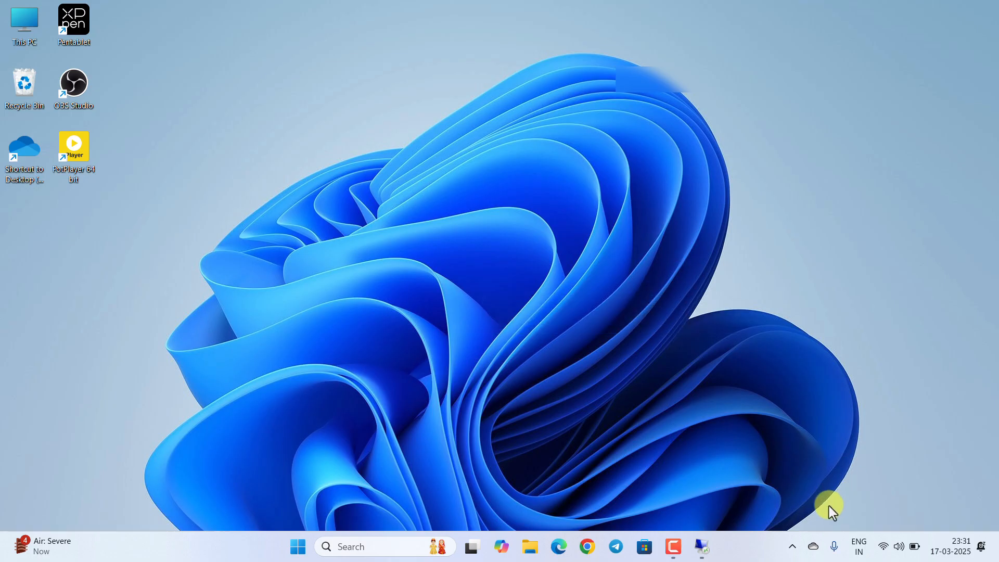
Step: Restore the remote session from the taskbar and disconnect it, confirming with OK
mouse_move(702, 549)
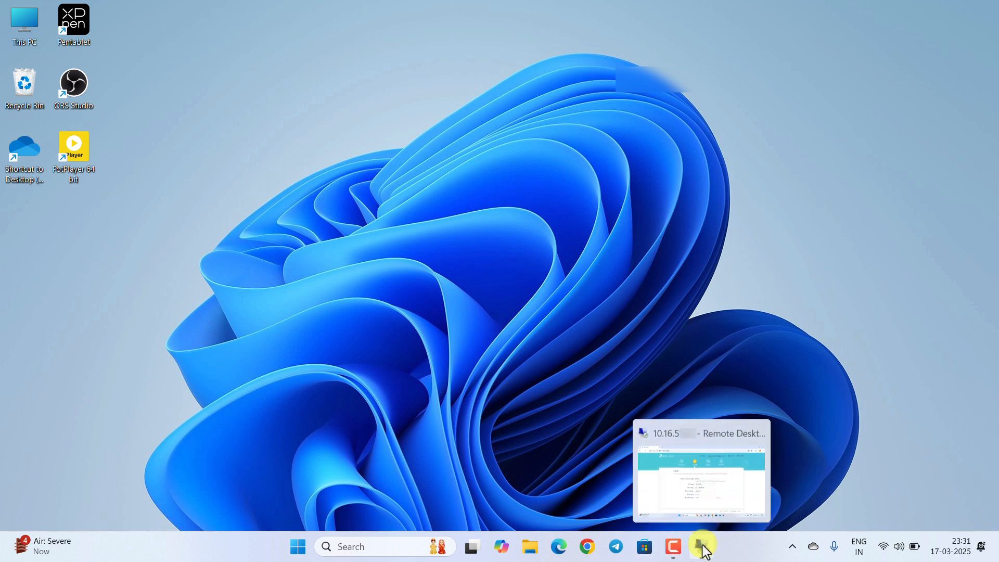
left_click(702, 549)
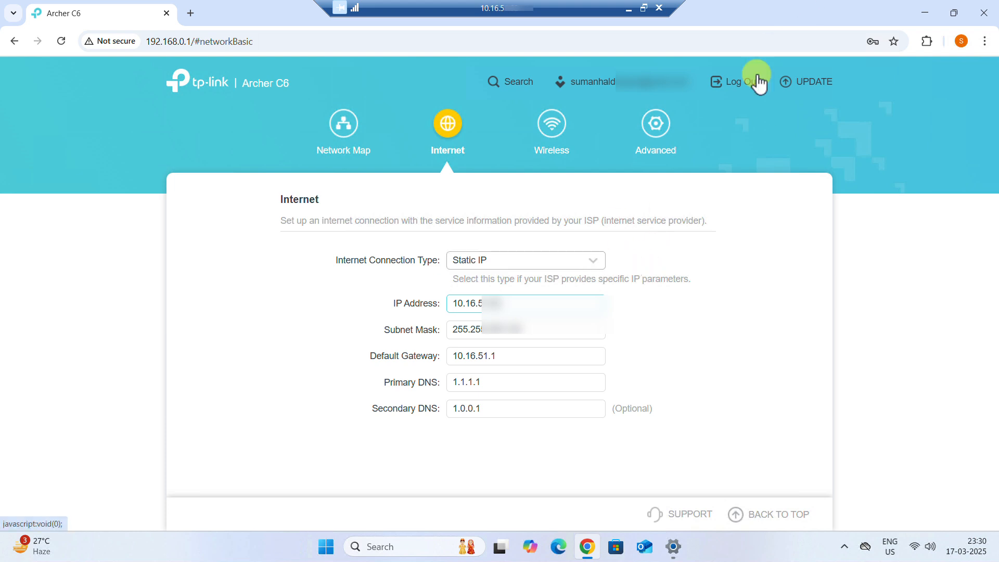
left_click(659, 9)
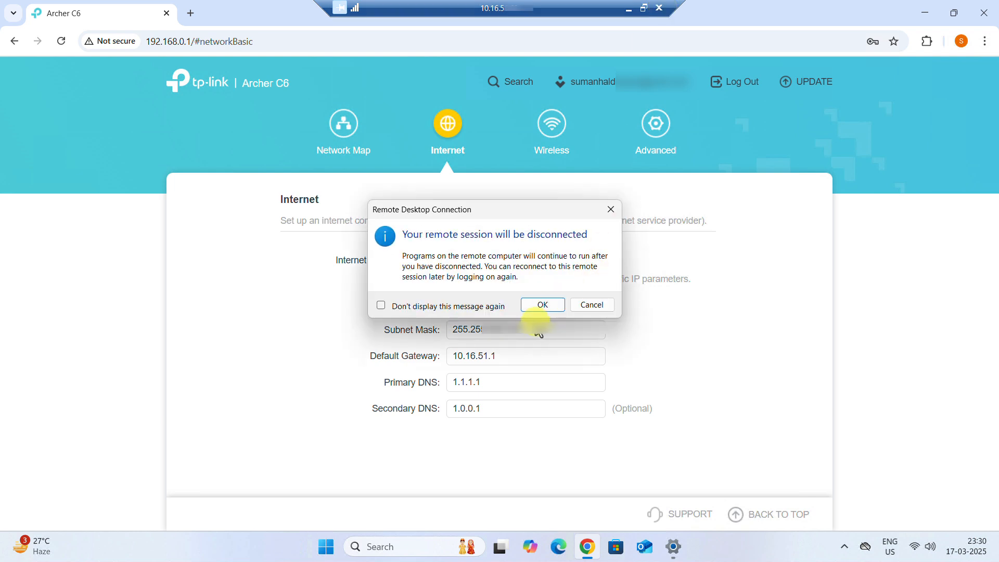
left_click(540, 305)
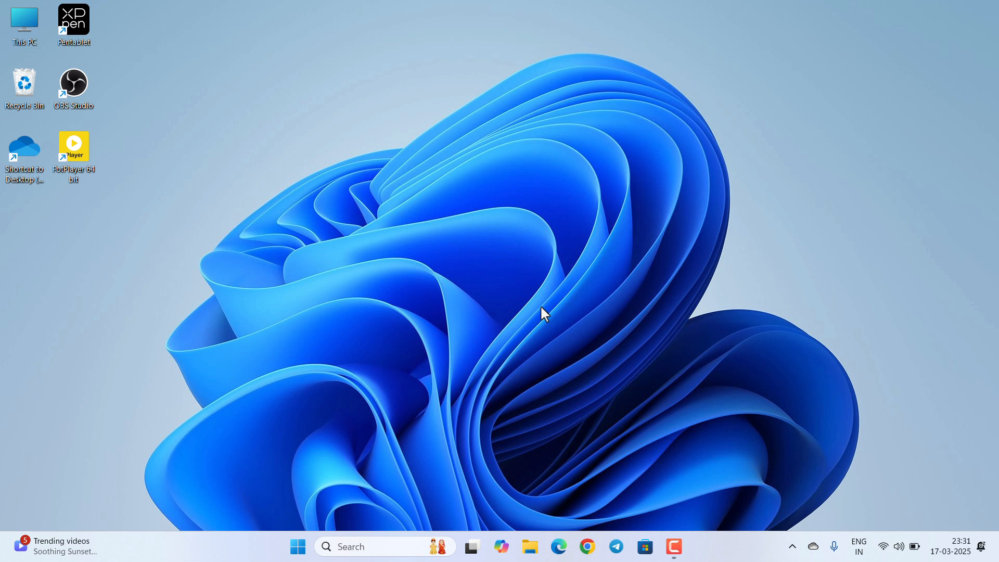